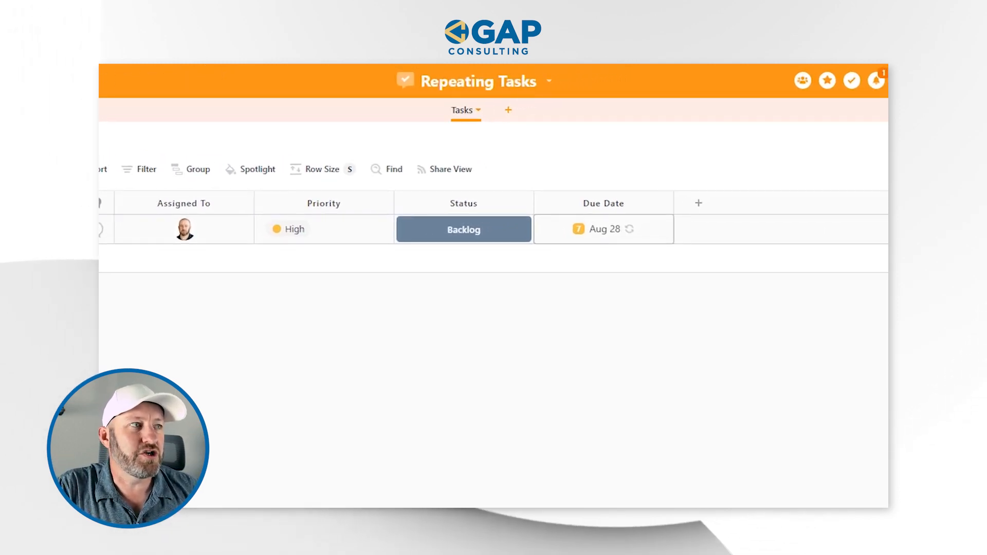
# Step: Turn off the weekly repeat setting on the task's Aug 28 due date and save the change
pyautogui.click(632, 234)
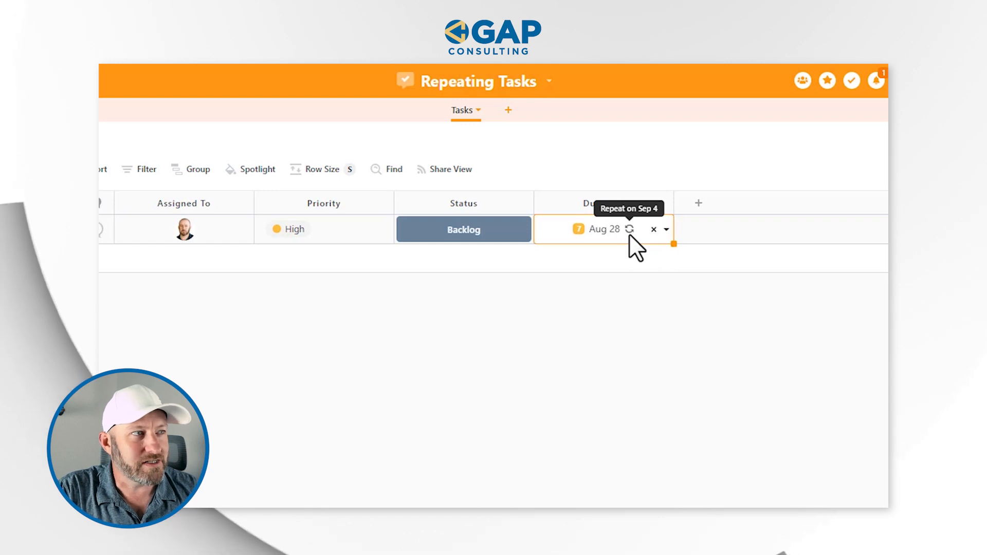
pyautogui.click(598, 235)
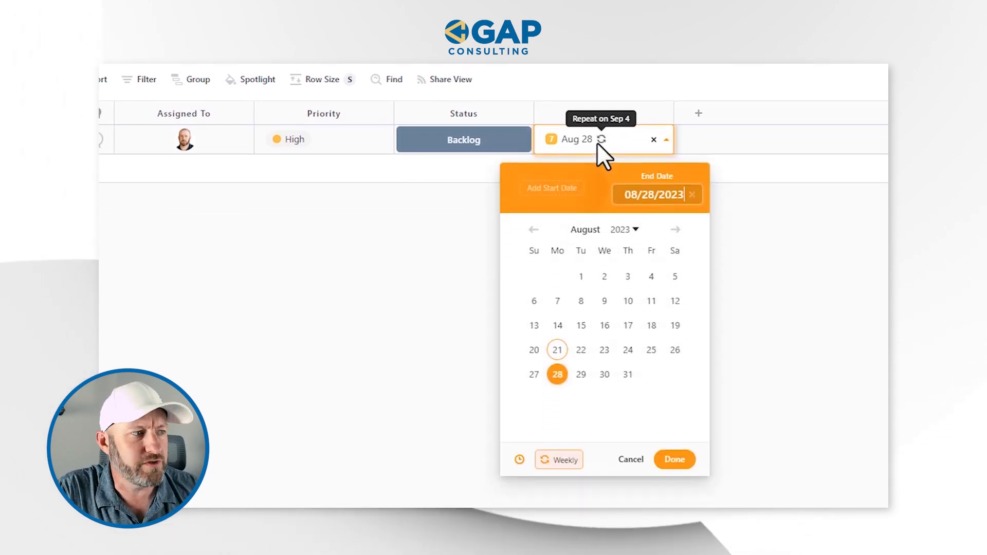
pyautogui.click(545, 459)
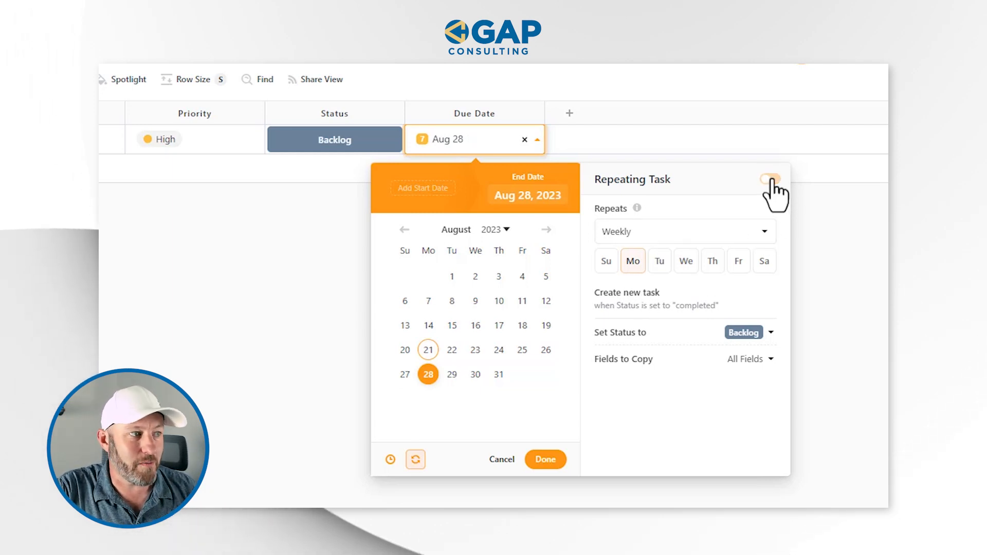
pyautogui.click(547, 459)
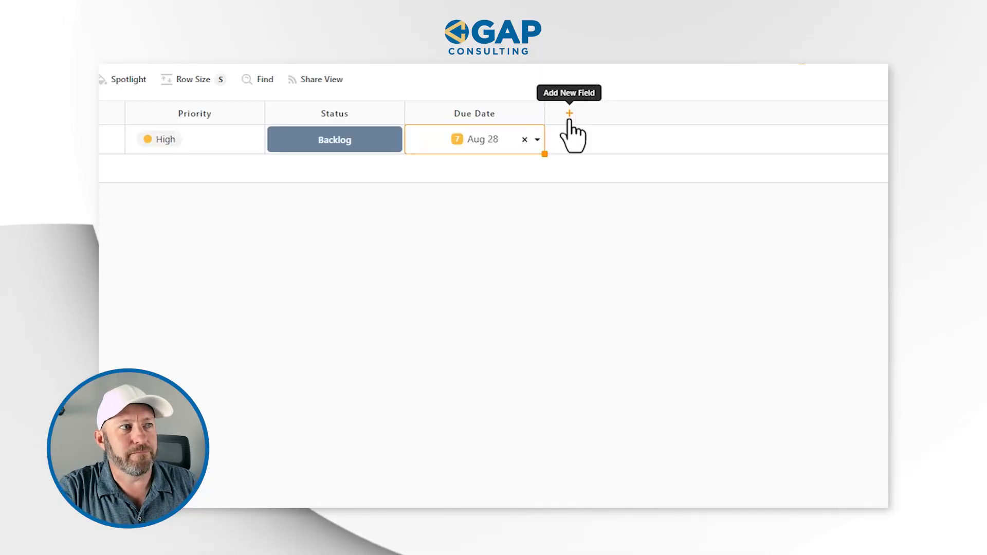
# Step: Set up a new Single Select field named Type with the choices Recurring and Unique
pyautogui.click(566, 123)
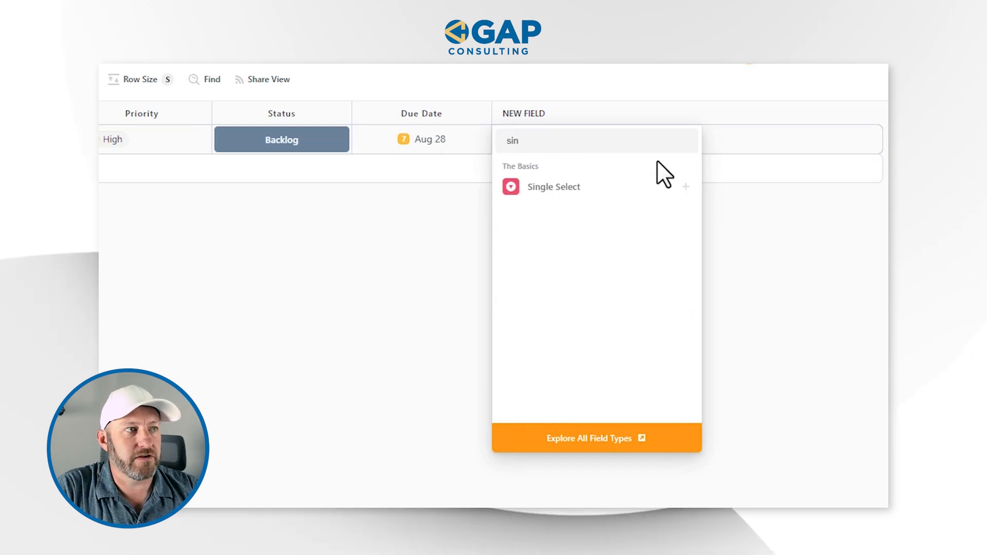
pyautogui.write('sin')
pyautogui.click(615, 191)
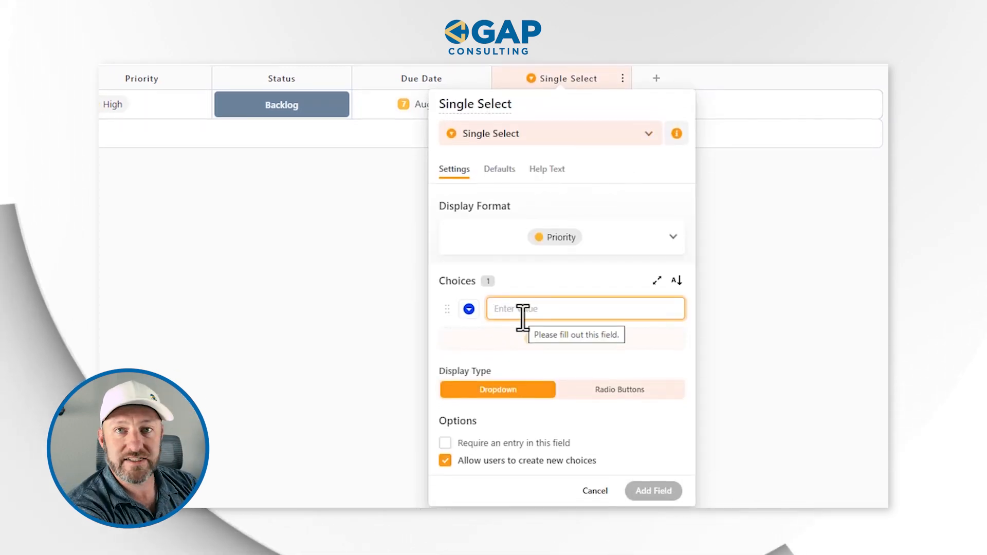
pyautogui.write('Recurring')
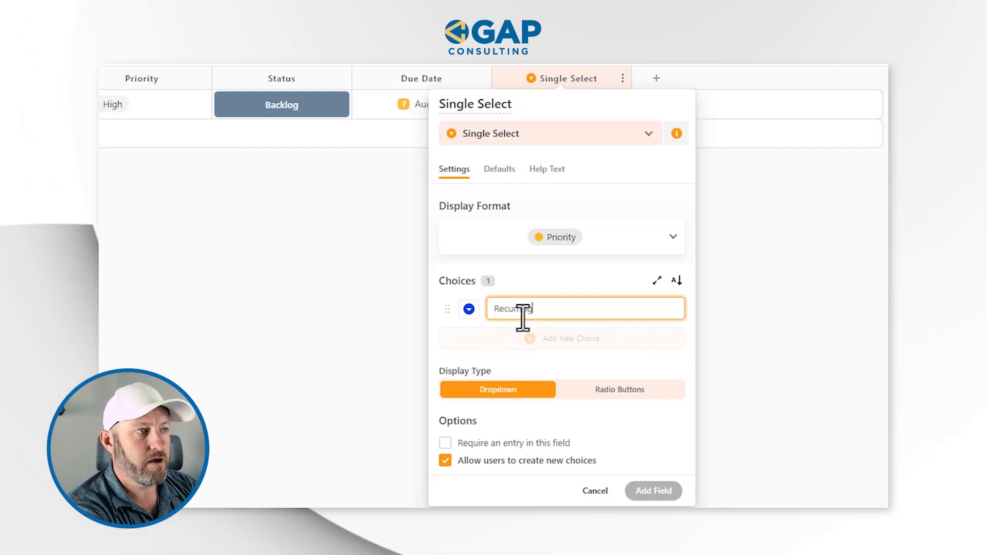
pyautogui.press('Return')
pyautogui.write('Unique')
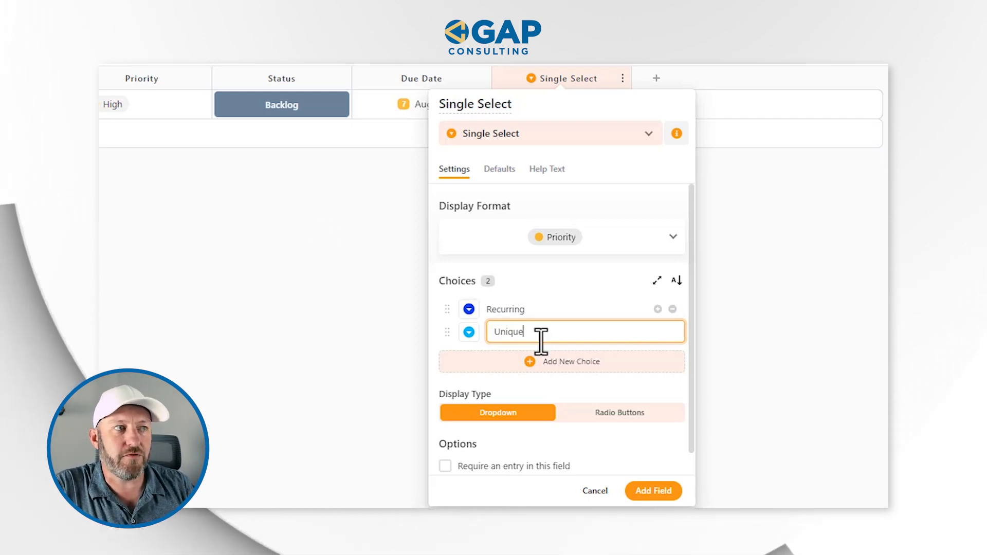
pyautogui.click(496, 104)
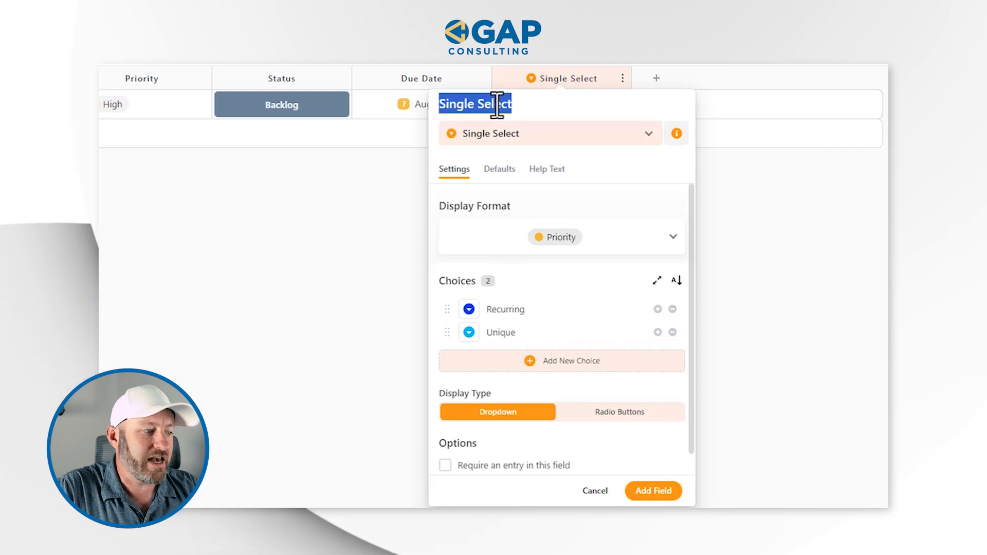
pyautogui.write('Type')
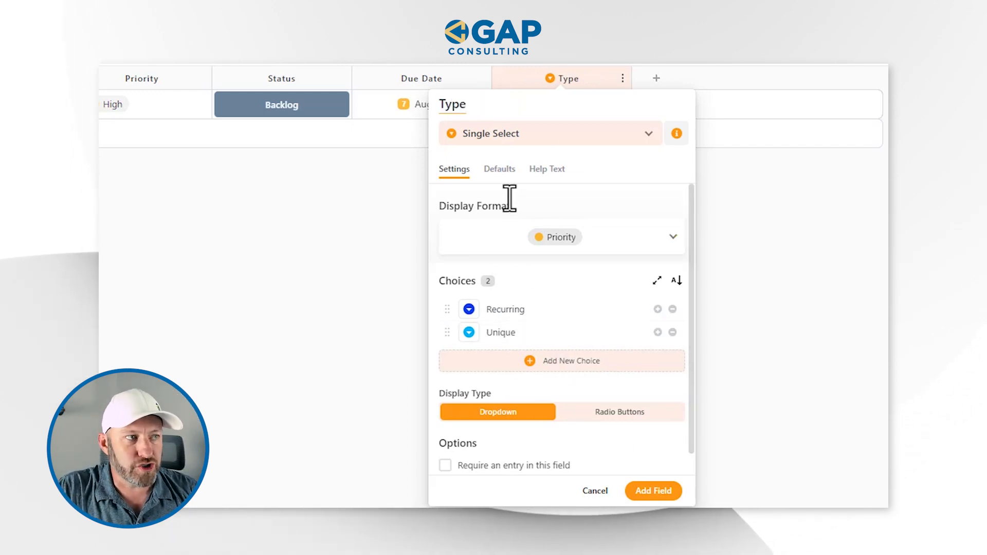
# Step: Add the Type field with Unique as its default value, and set the existing task's Type to Recurring
pyautogui.click(500, 172)
pyautogui.click(524, 237)
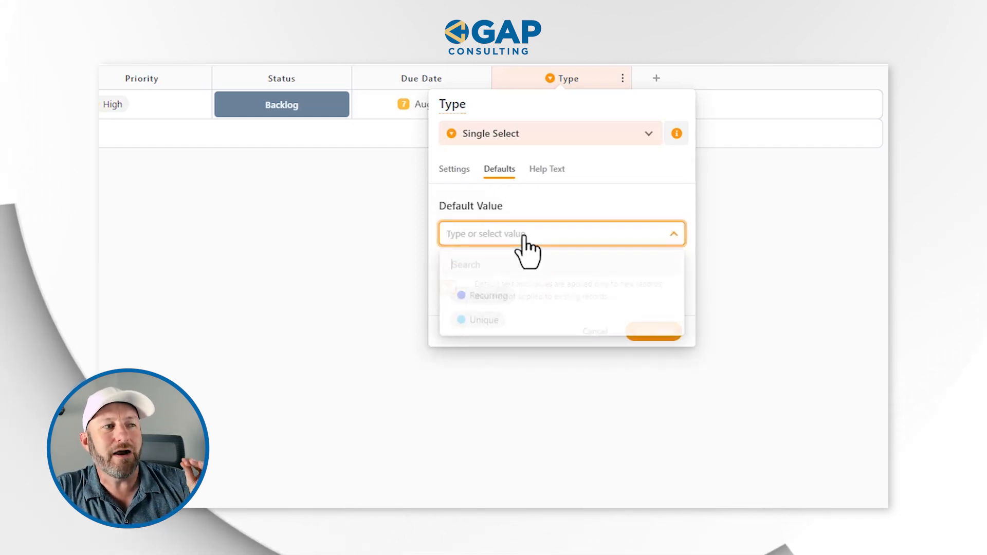
pyautogui.click(504, 324)
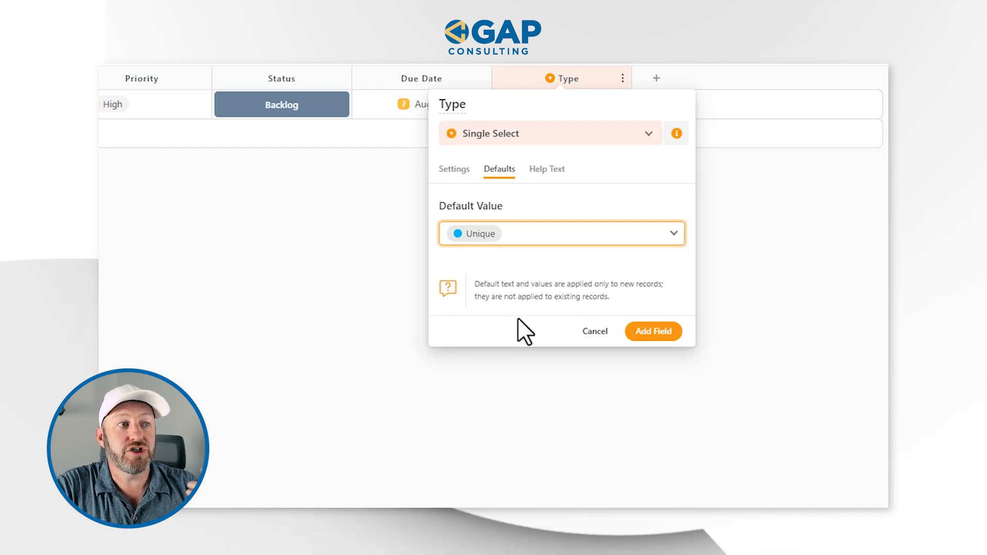
pyautogui.click(649, 332)
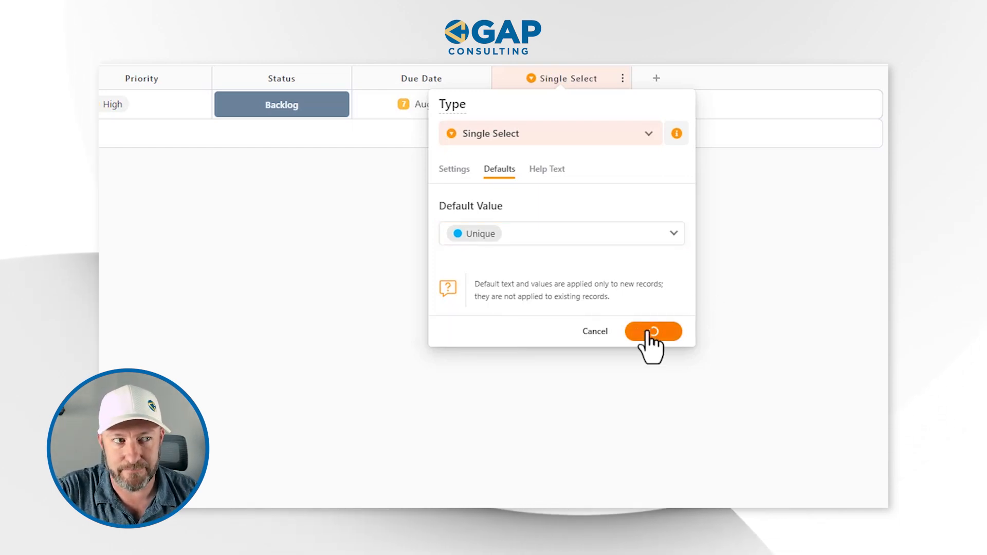
pyautogui.click(565, 172)
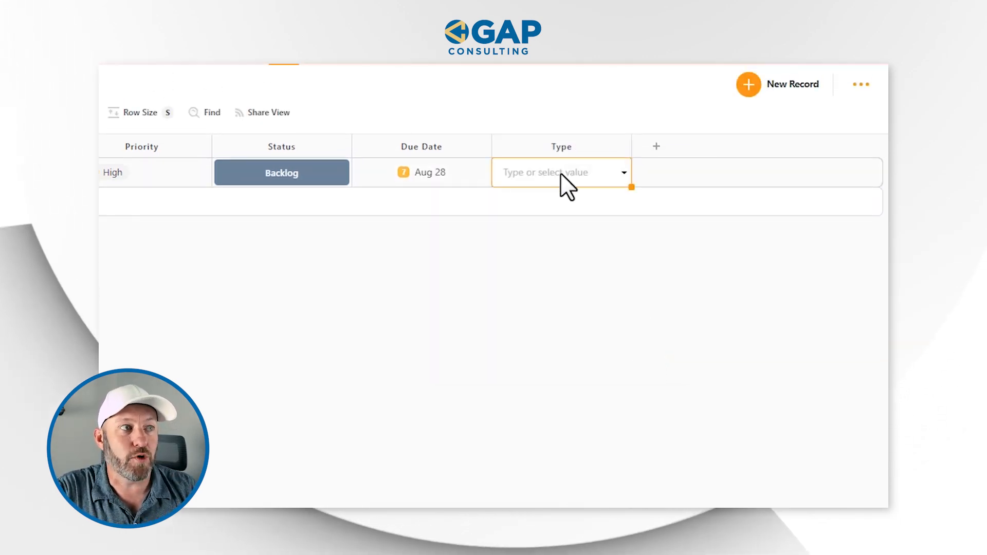
pyautogui.click(537, 245)
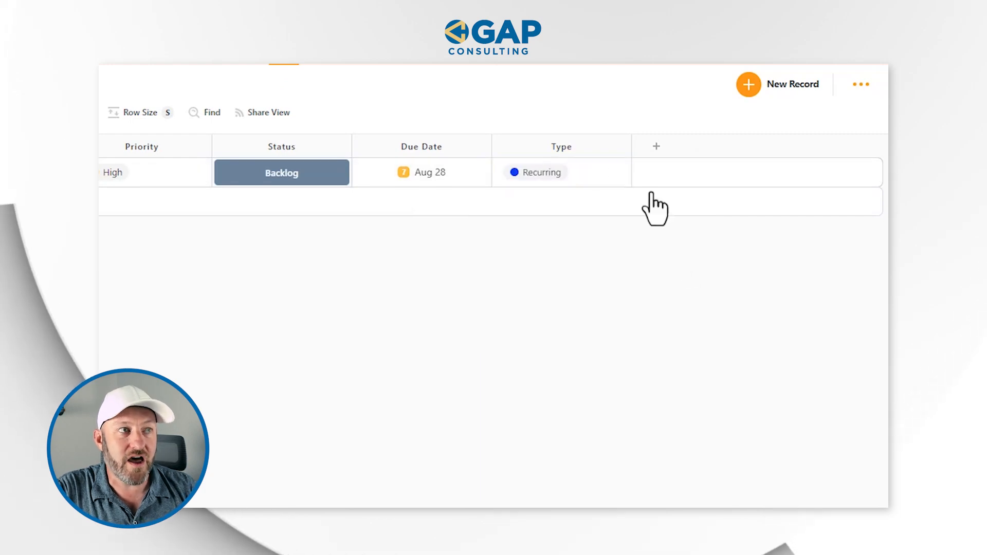
# Step: Add a Number field named Date Frequency (days) with a precision of 1
pyautogui.click(657, 147)
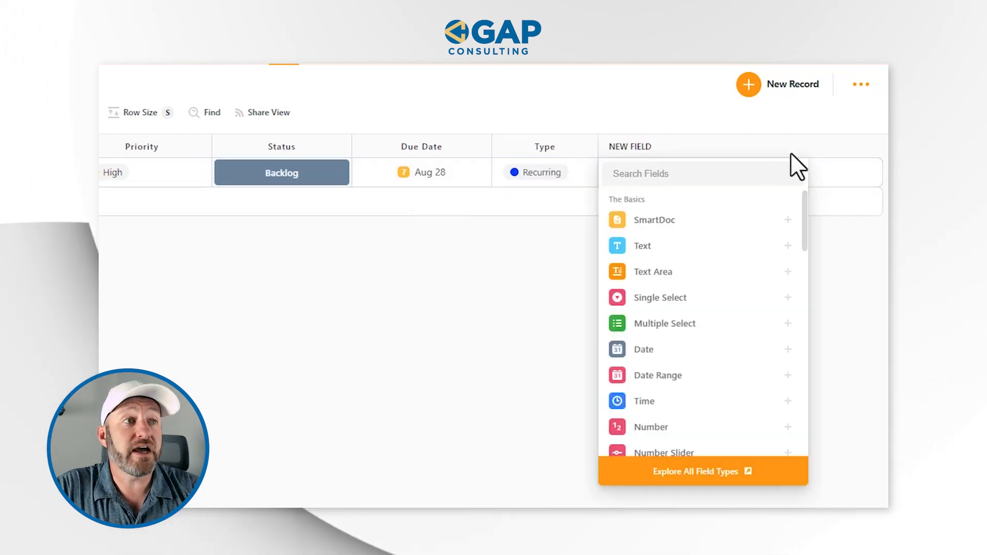
pyautogui.write('Numb')
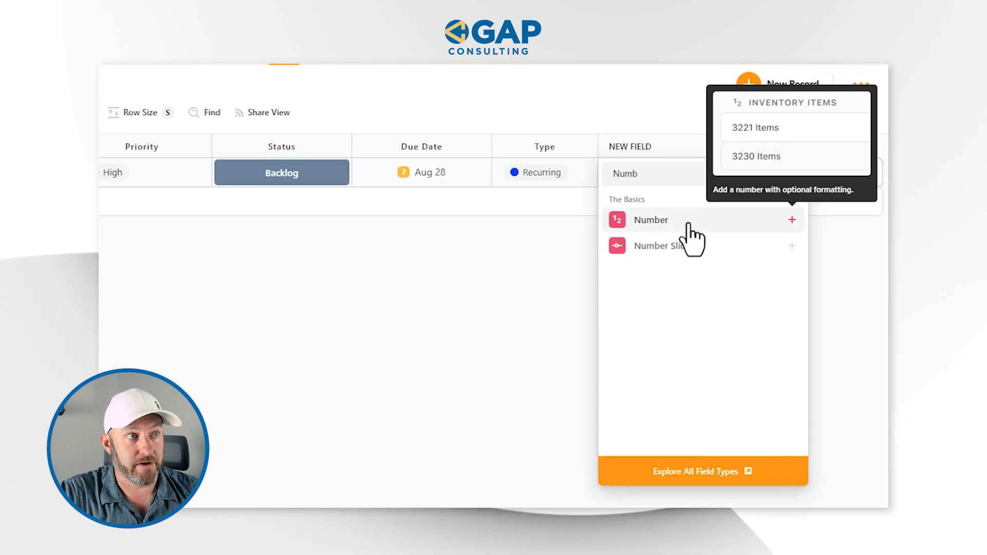
pyautogui.click(695, 227)
pyautogui.doubleClick(589, 172)
pyautogui.write('Date Frequen')
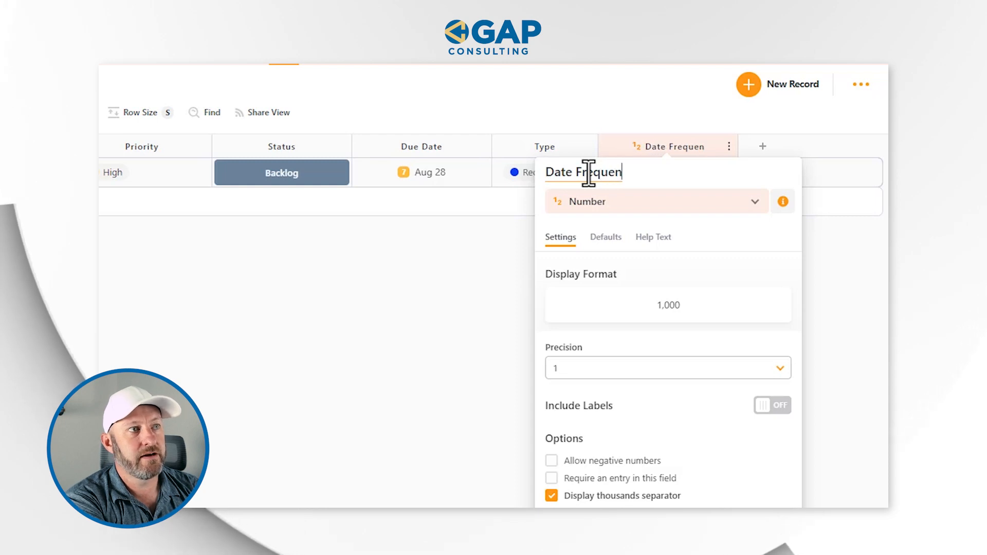
pyautogui.write('days)')
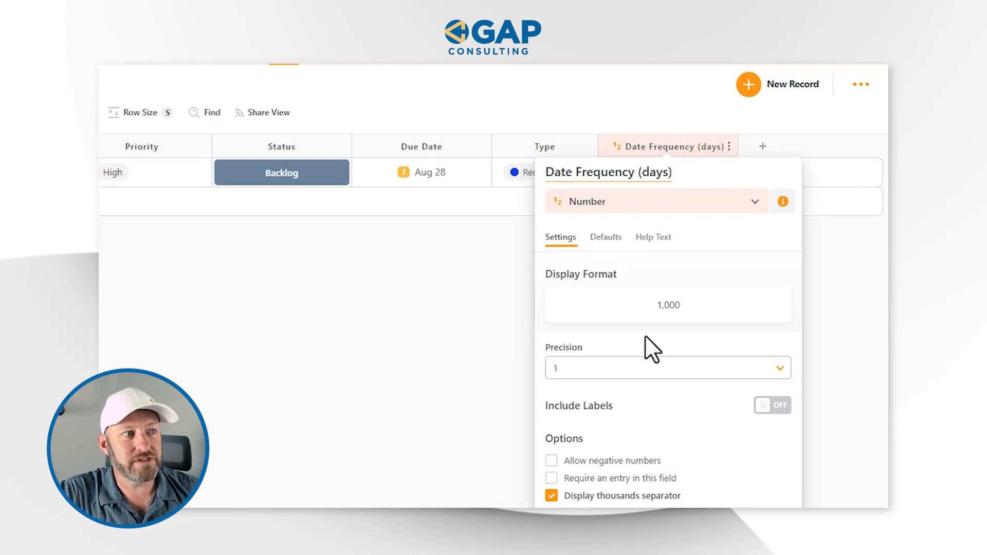
pyautogui.scroll(-2, 640, 378)
pyautogui.click(639, 315)
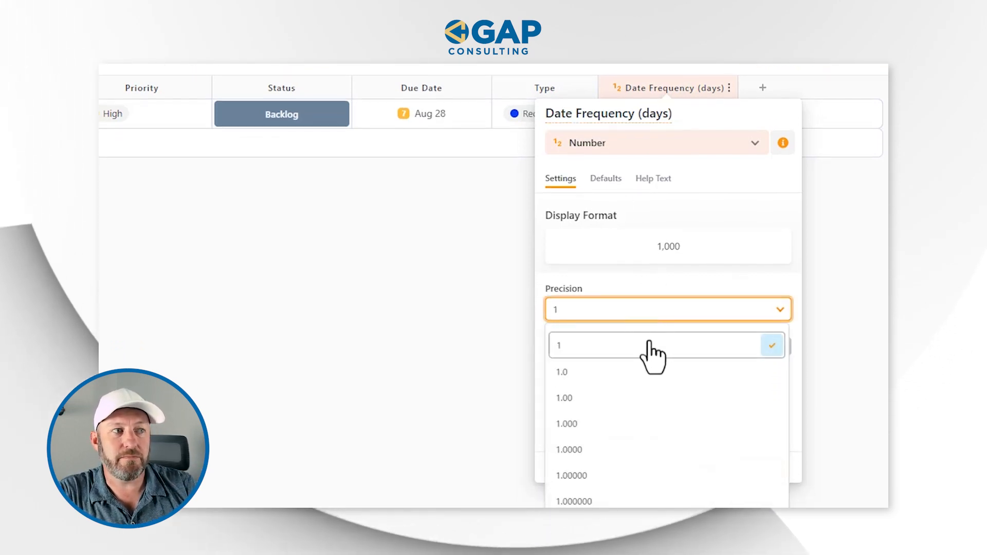
pyautogui.click(773, 346)
pyautogui.click(773, 465)
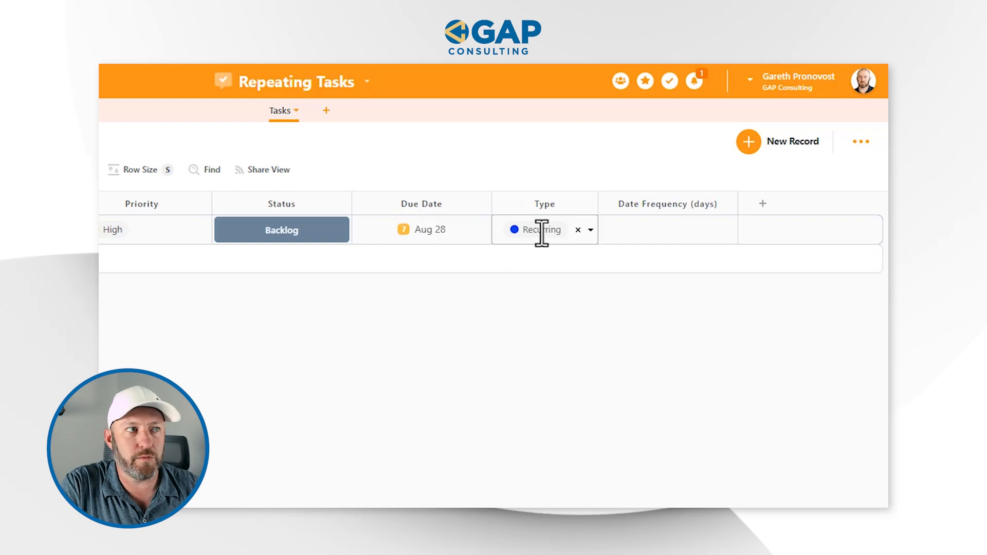
# Step: Check the due date against the September calendar and set the task's Date Frequency (days) to 7
pyautogui.click(438, 229)
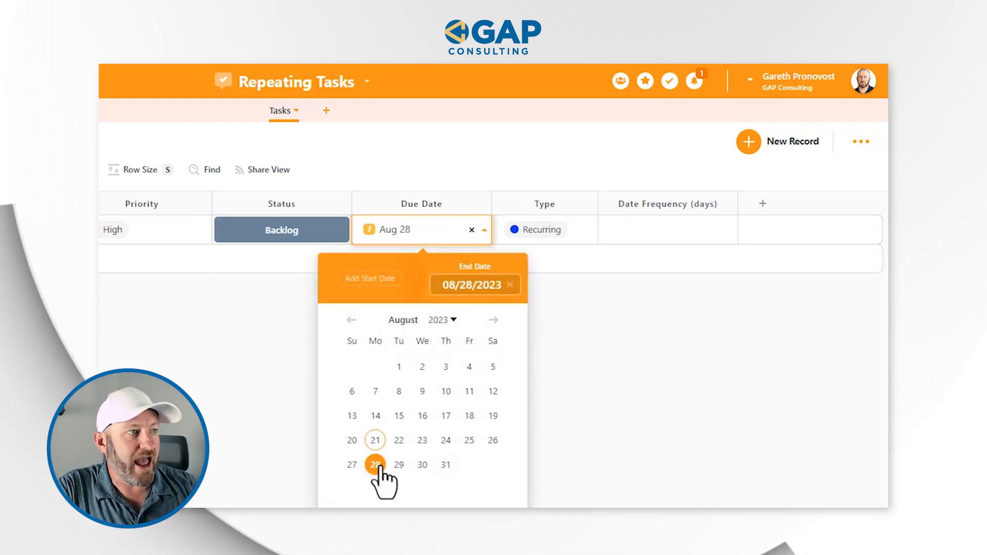
pyautogui.click(493, 319)
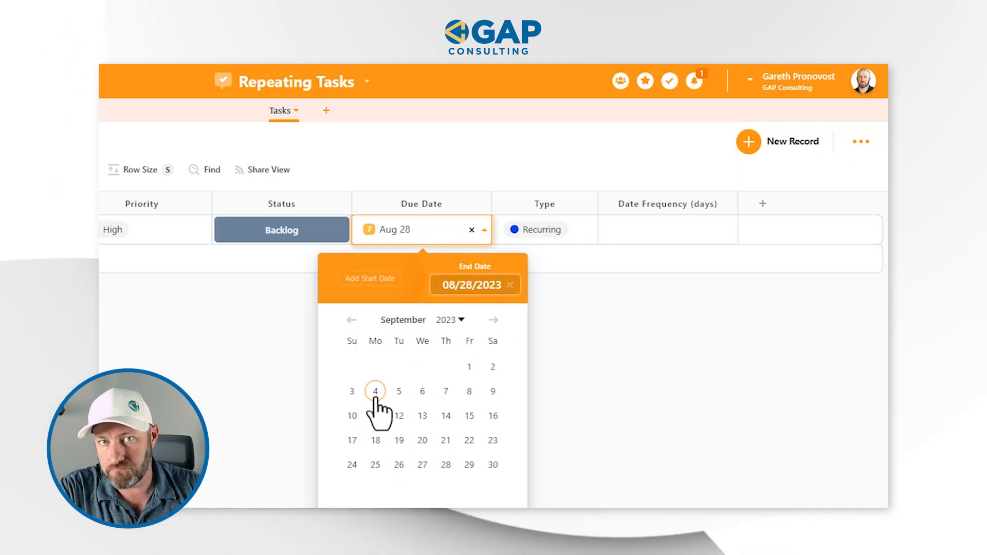
pyautogui.click(655, 237)
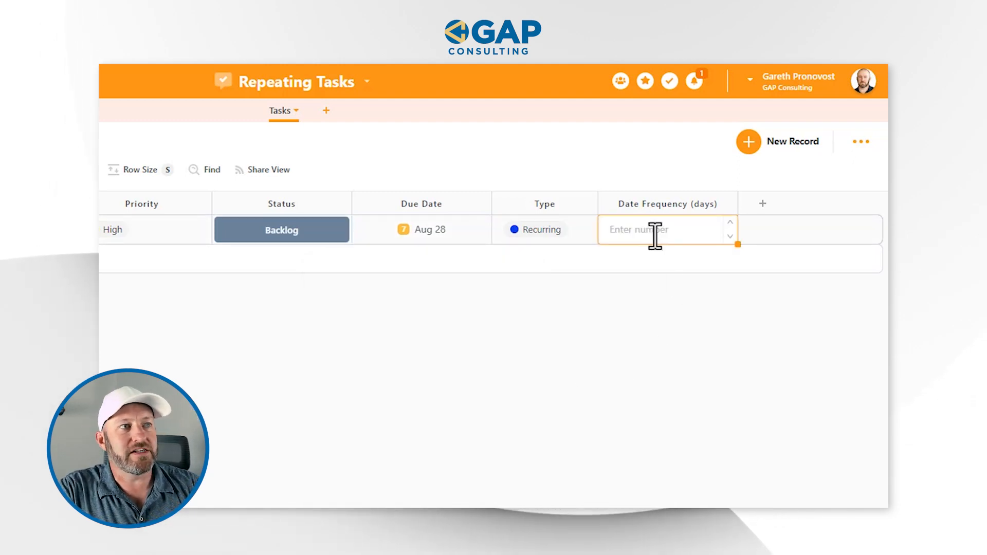
pyautogui.write('7')
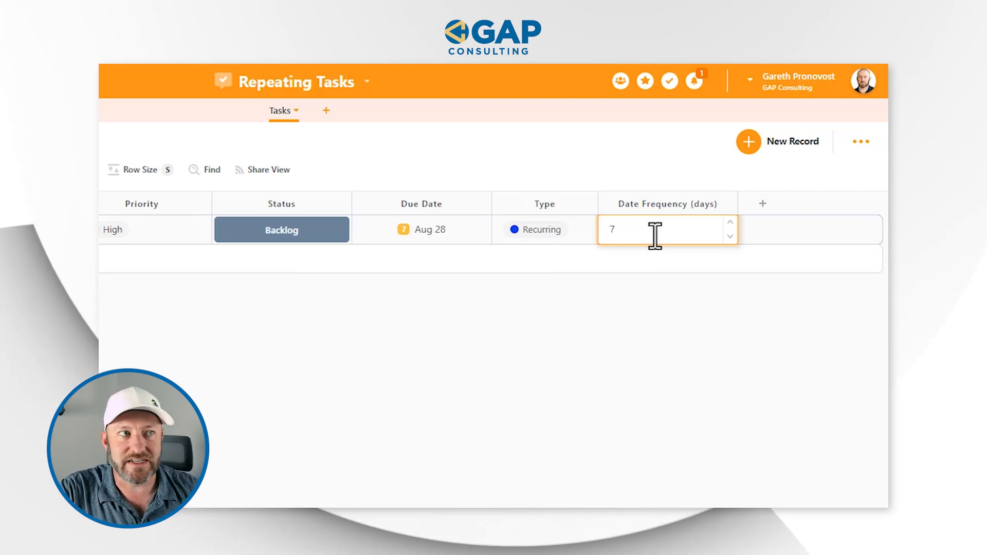
pyautogui.click(687, 393)
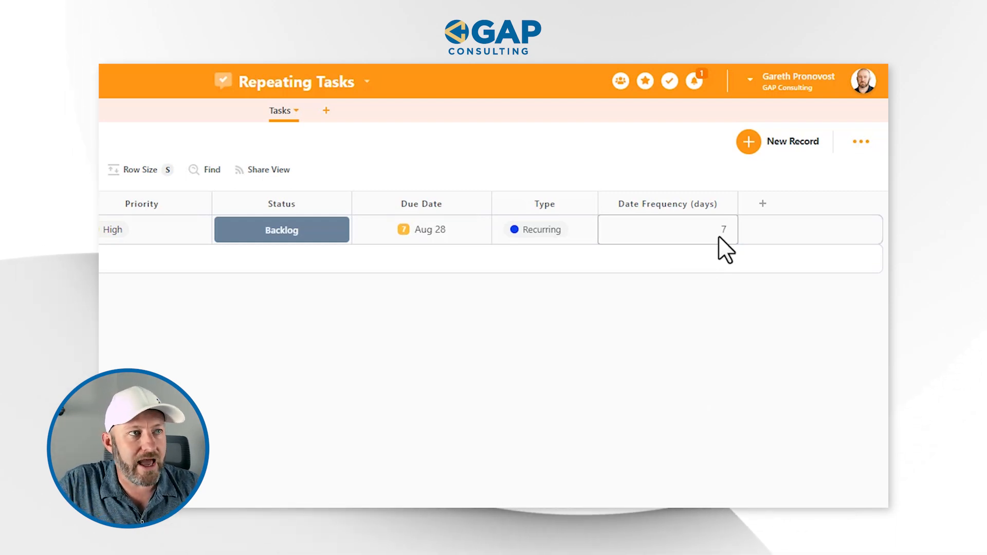
# Step: Start a new Formula field in the advanced editor and insert the IF function
pyautogui.click(757, 206)
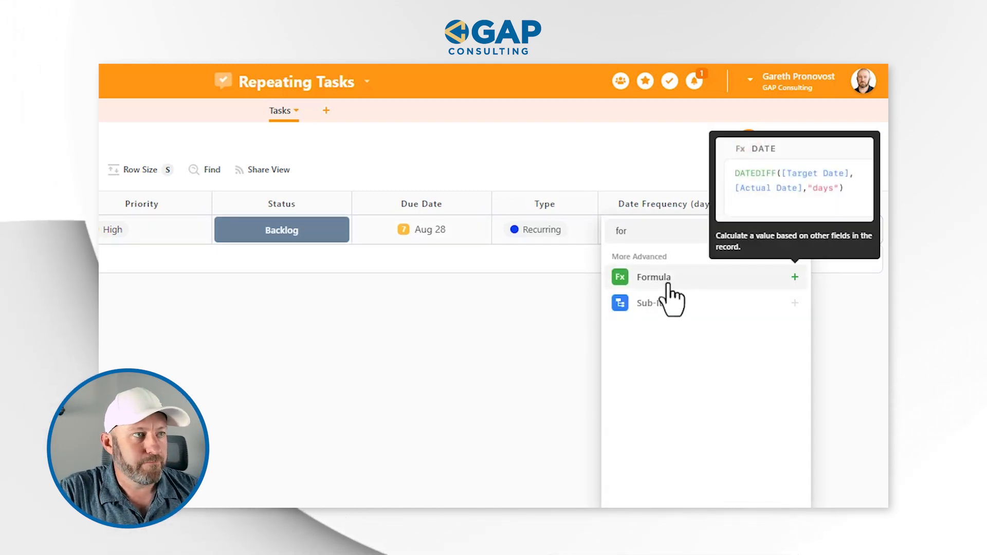
pyautogui.click(667, 284)
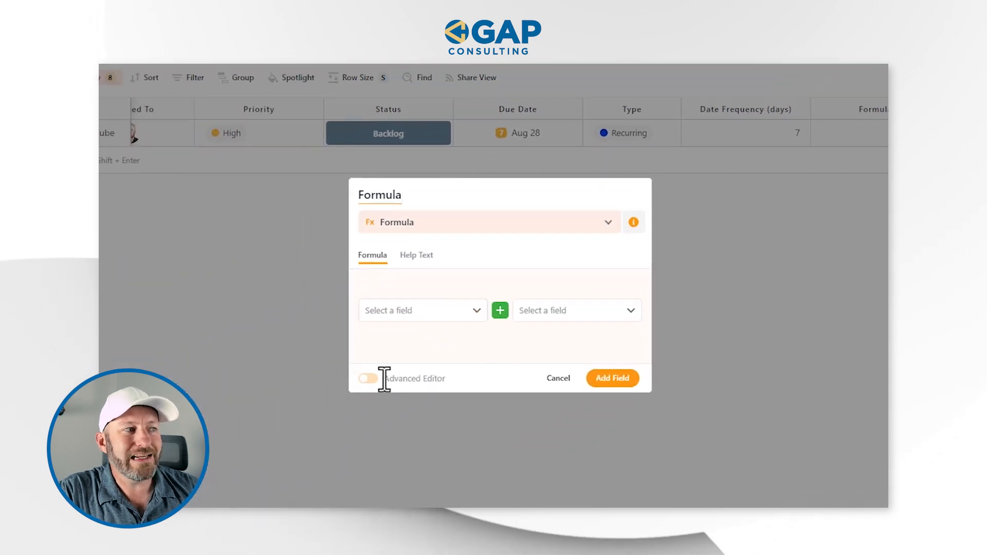
pyautogui.click(368, 379)
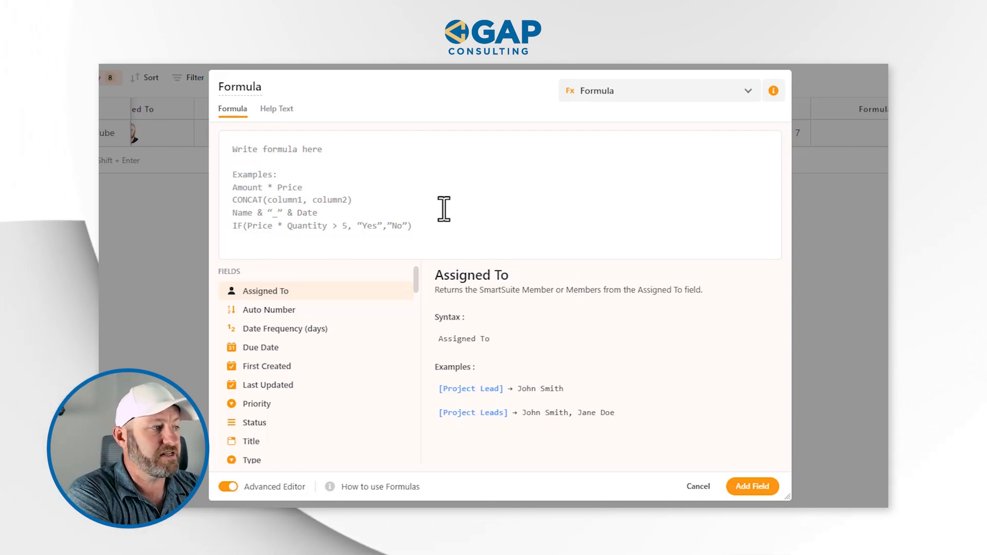
pyautogui.write('IF')
pyautogui.moveTo(319, 423)
pyautogui.click(399, 418)
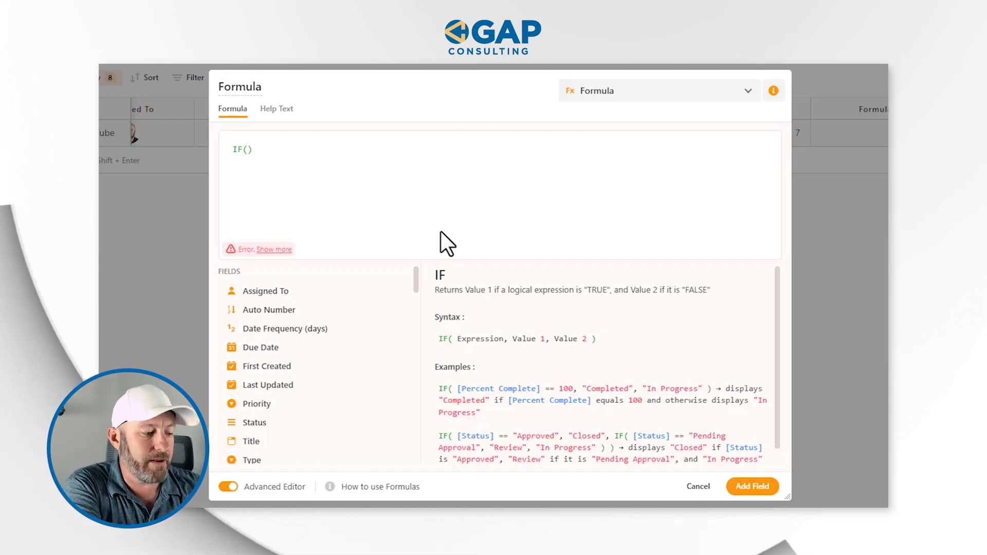
# Step: Nest an AND function inside the IF with the condition [Type]="Recurring"
pyautogui.write('AND')
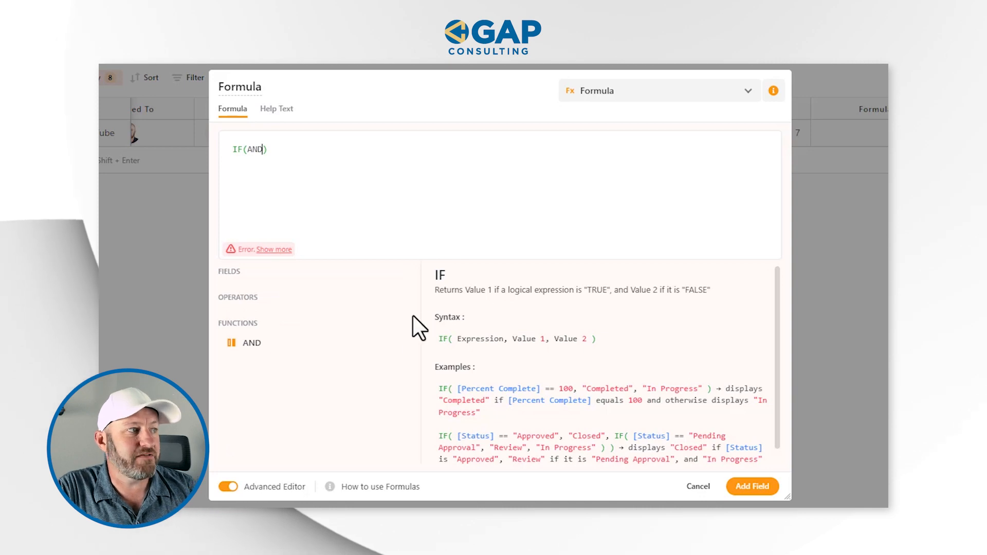
pyautogui.click(397, 342)
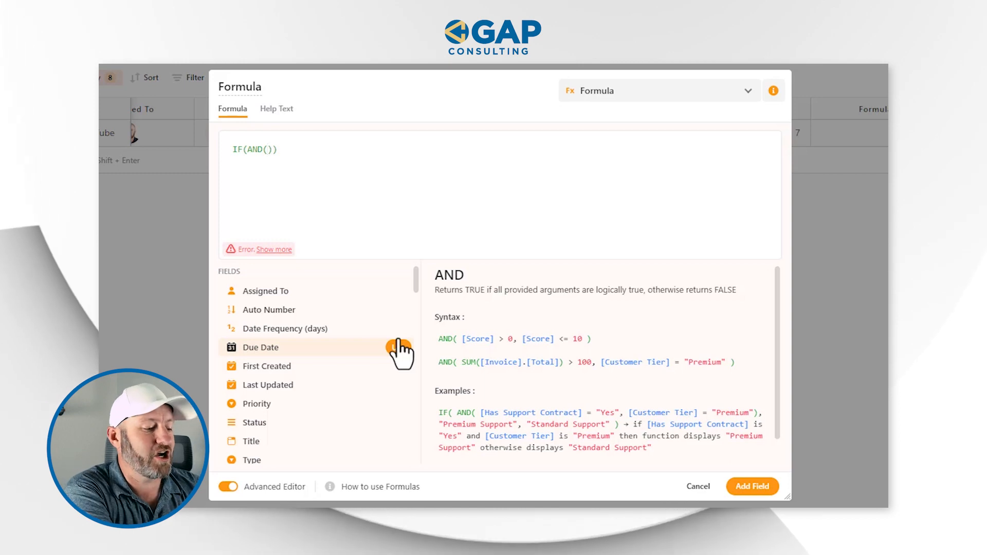
pyautogui.write('ty')
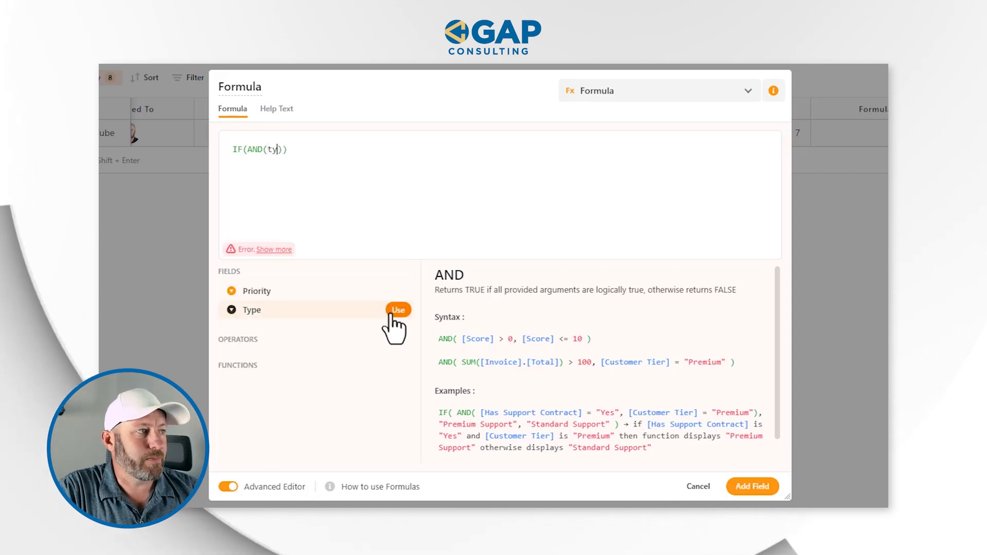
pyautogui.click(395, 311)
pyautogui.write('=')
pyautogui.write('"Recurring')
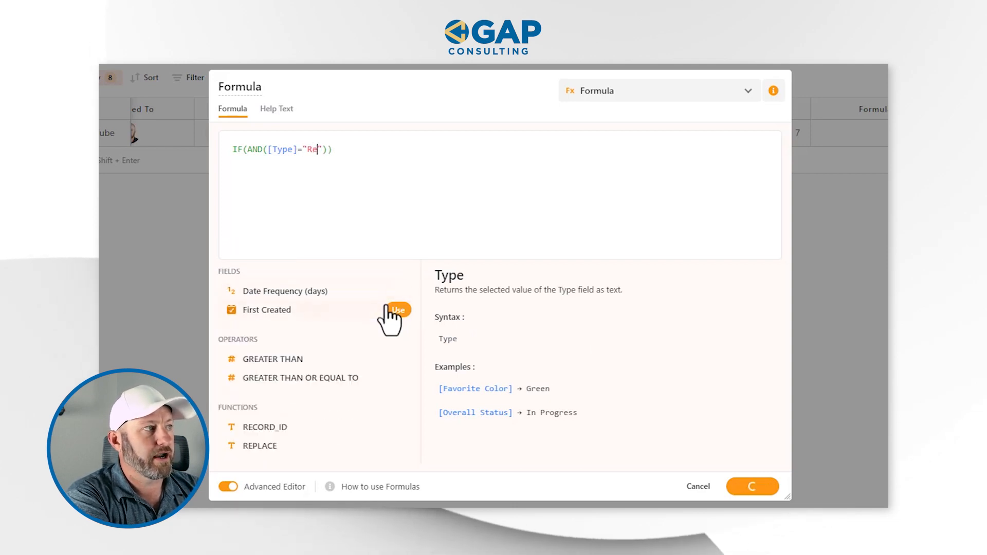
pyautogui.write('"')
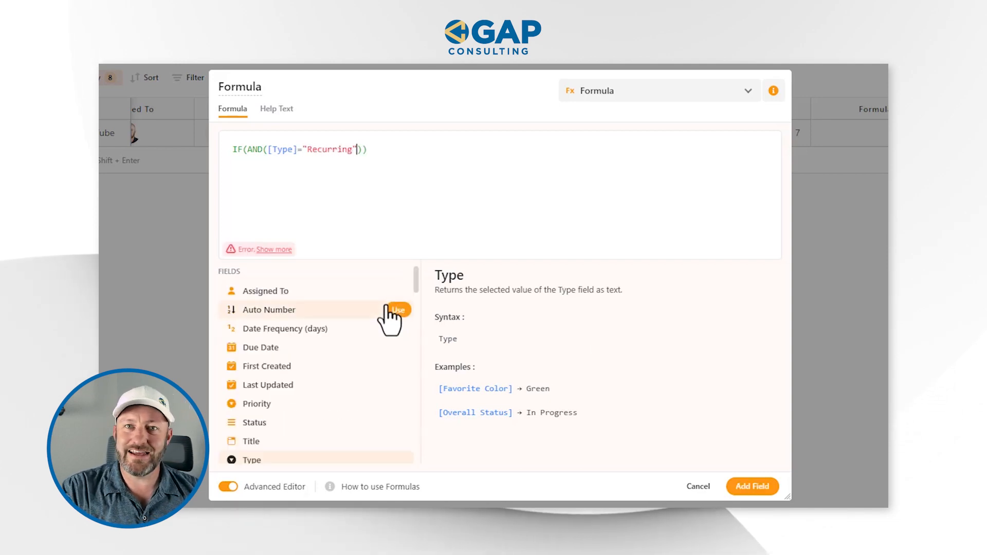
# Step: Add the [Due Date] and [Date Frequency (days)] fields as further conditions inside the AND function
pyautogui.write(',')
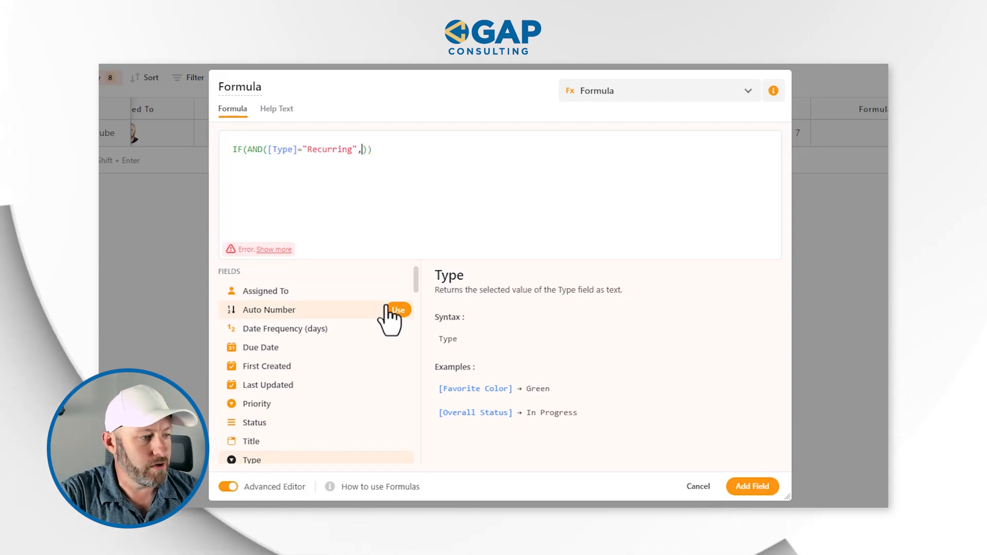
pyautogui.write('da')
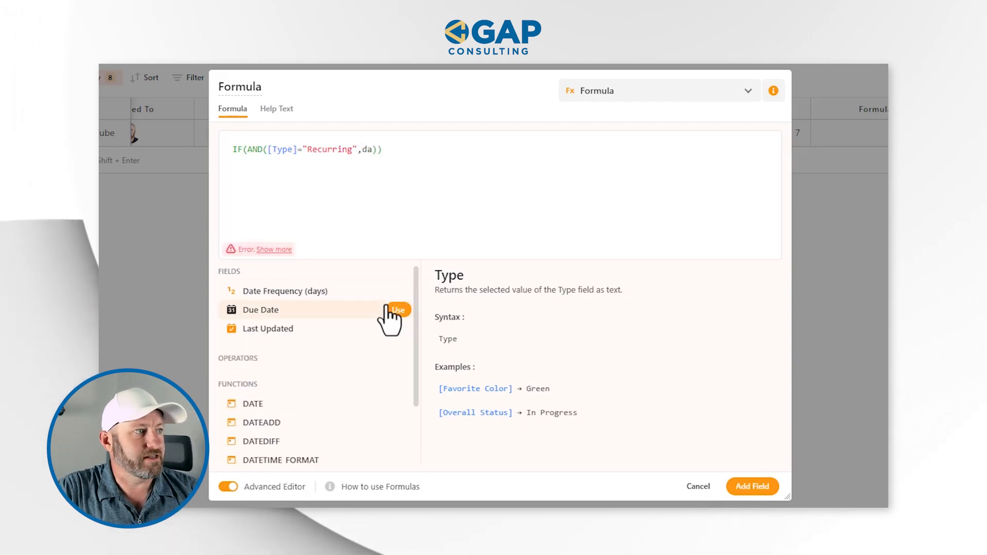
pyautogui.click(397, 310)
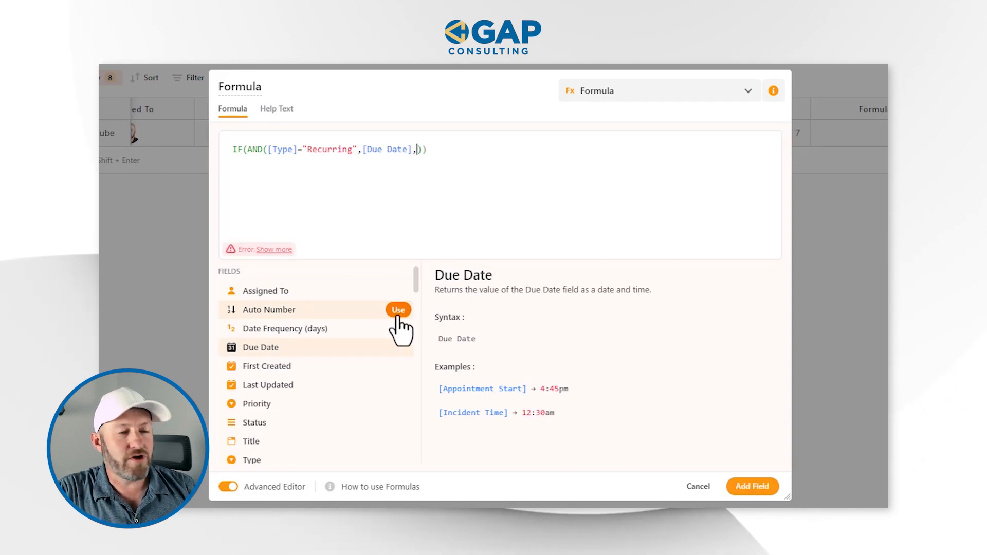
pyautogui.write('fre')
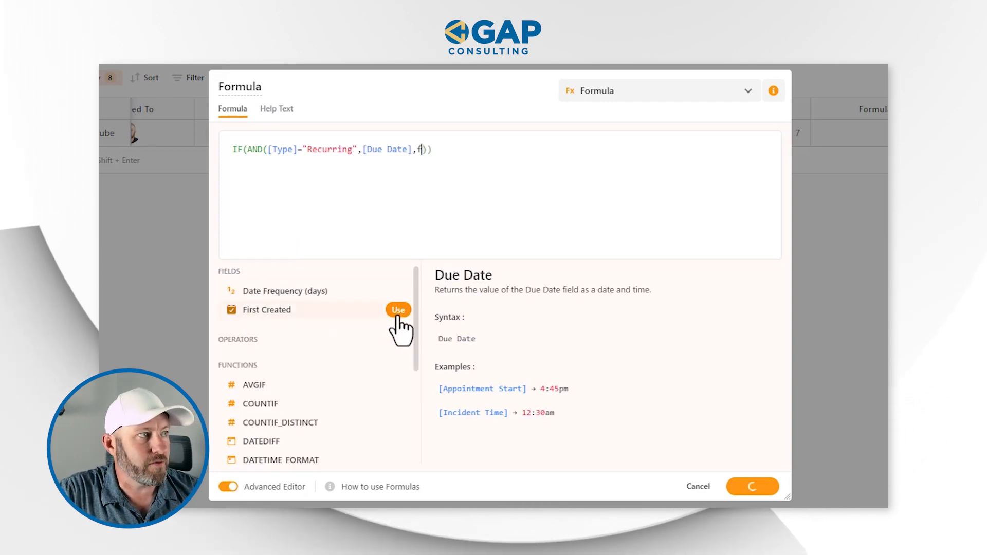
pyautogui.click(398, 290)
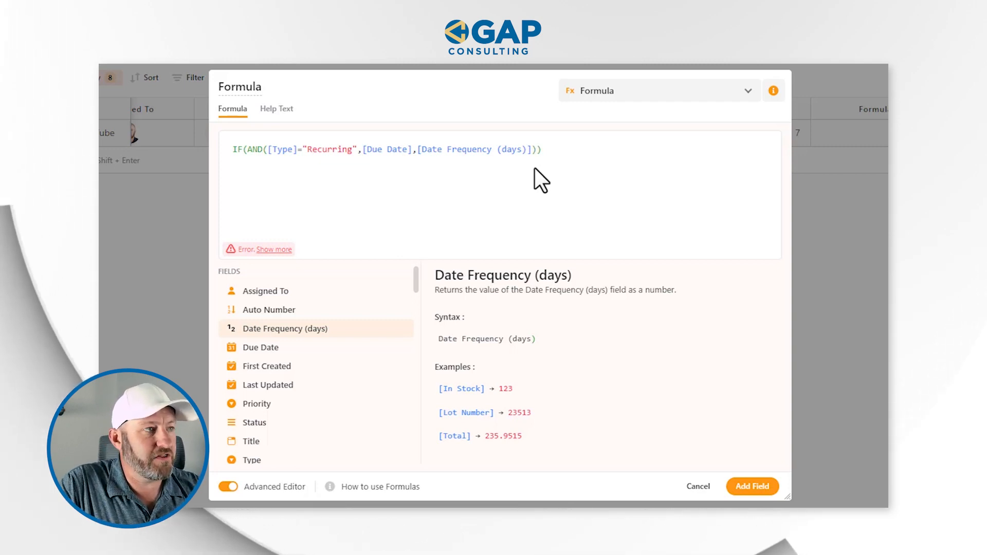
# Step: Complete the IF function with the results "True" and "False", review its arguments, and add the Formula field to the table
pyautogui.click(538, 150)
pyautogui.write(',')
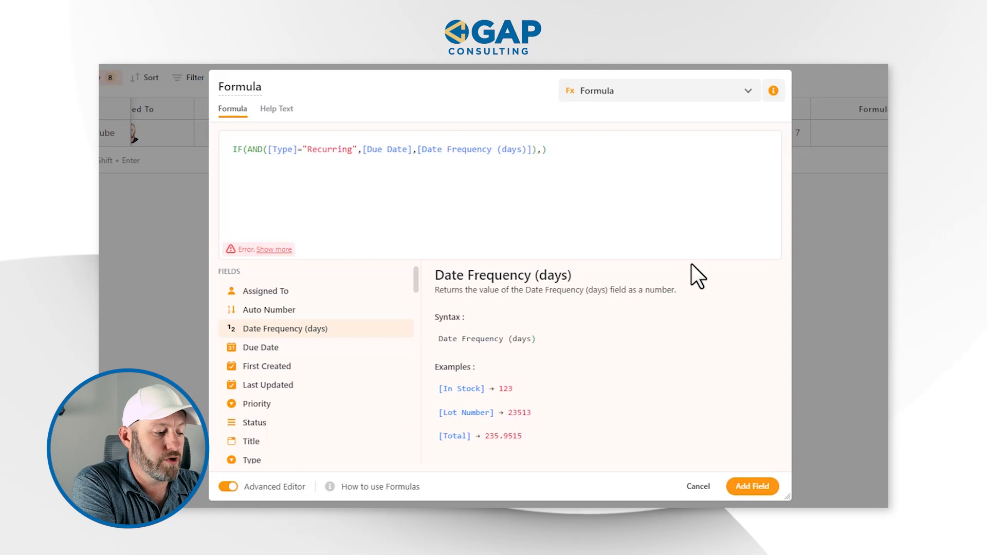
pyautogui.write('True",')
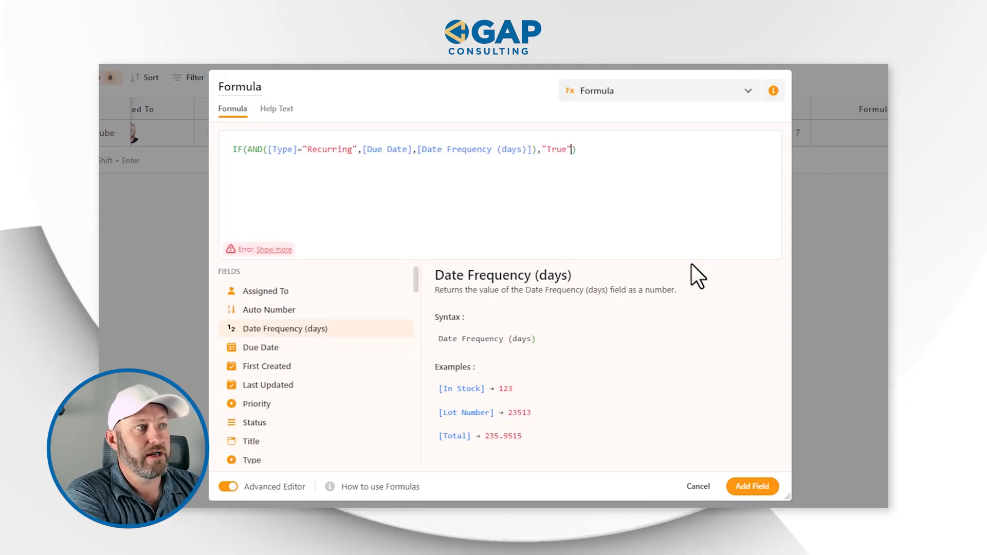
pyautogui.write('"False')
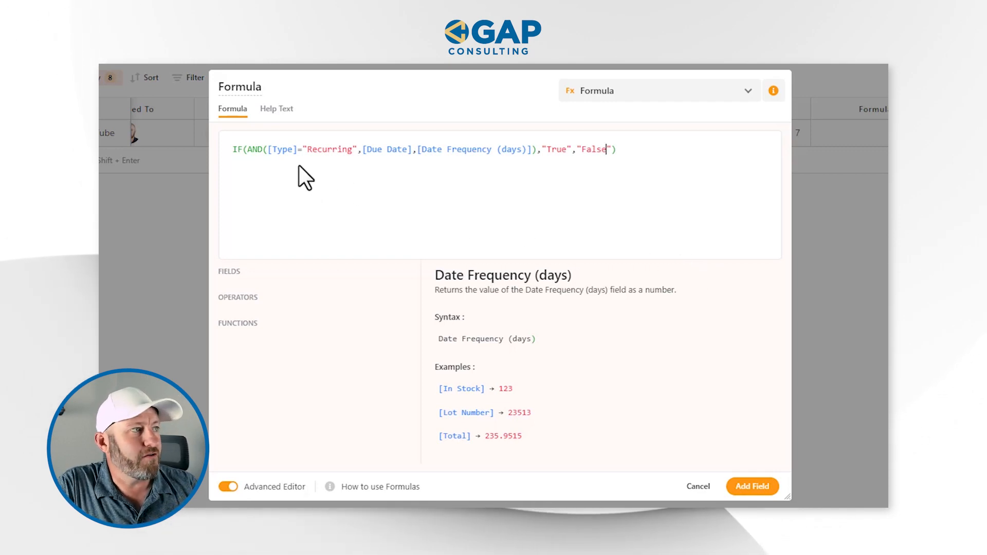
pyautogui.click(251, 149)
pyautogui.moveTo(247, 150); pyautogui.dragTo(537, 155)
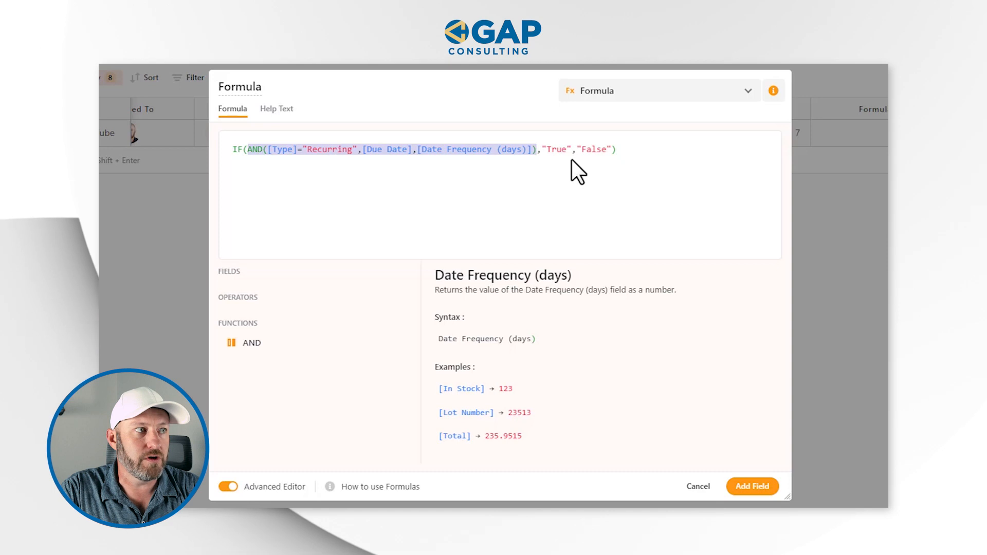
pyautogui.click(557, 153)
pyautogui.doubleClick(556, 153)
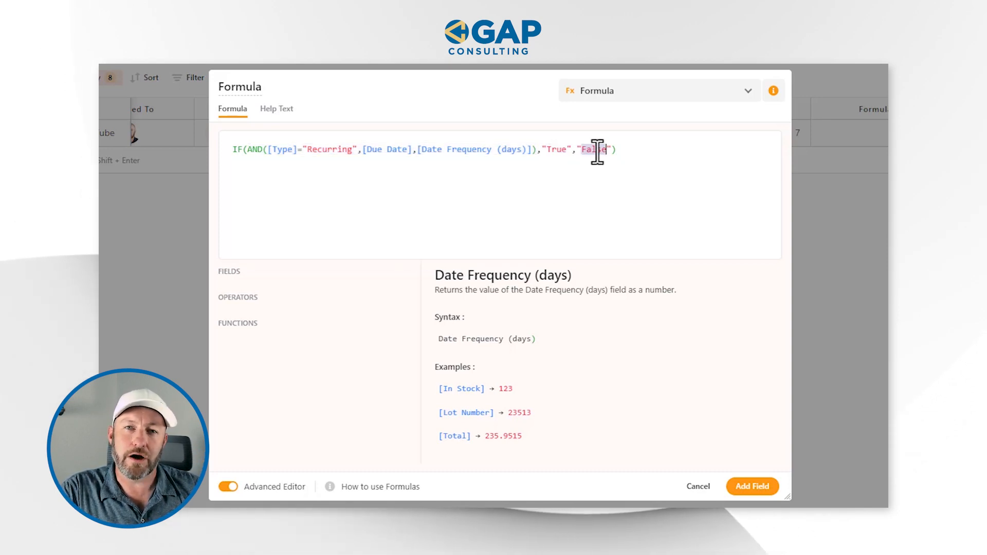
pyautogui.click(752, 488)
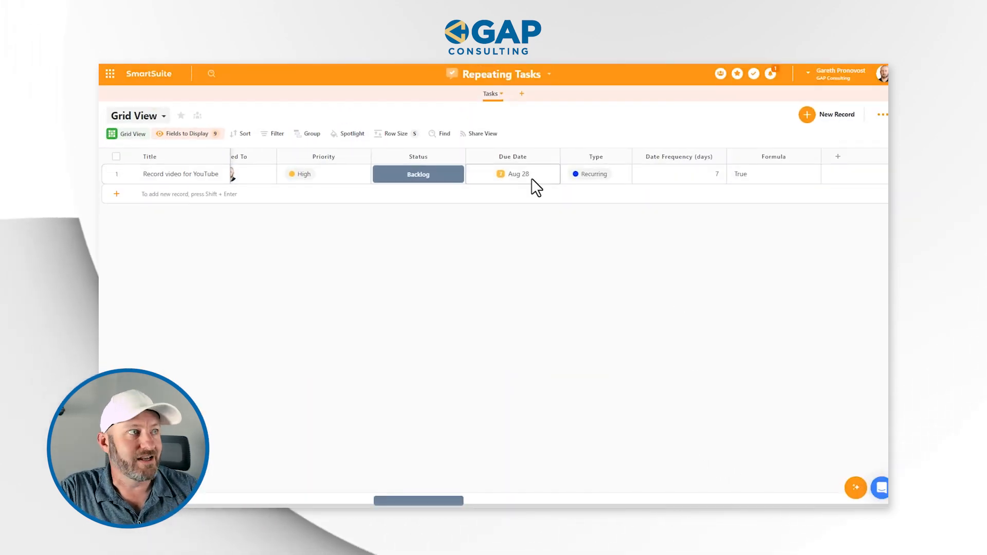
# Step: Compare the task's Type and Date Frequency (days) values with its Formula result
pyautogui.click(605, 174)
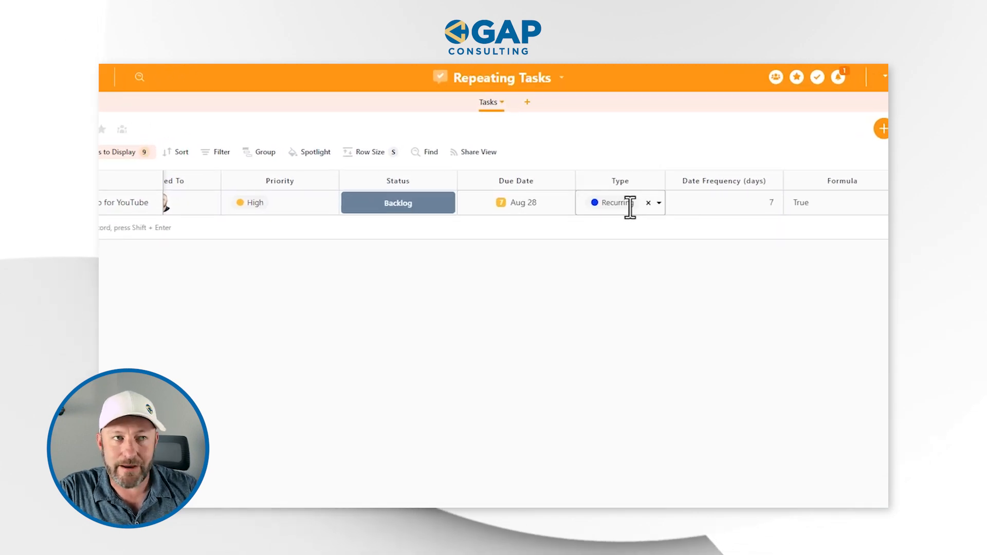
pyautogui.click(726, 203)
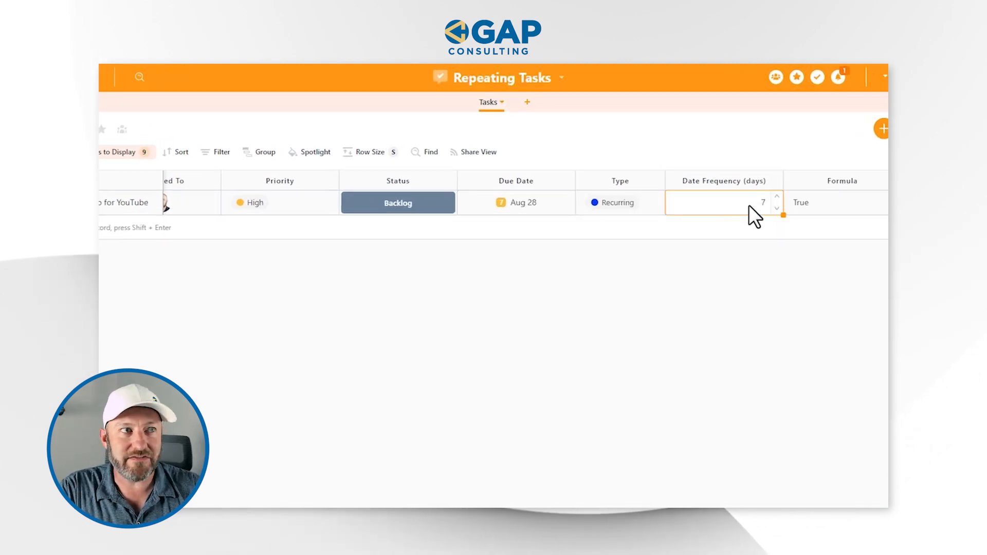
pyautogui.click(769, 203)
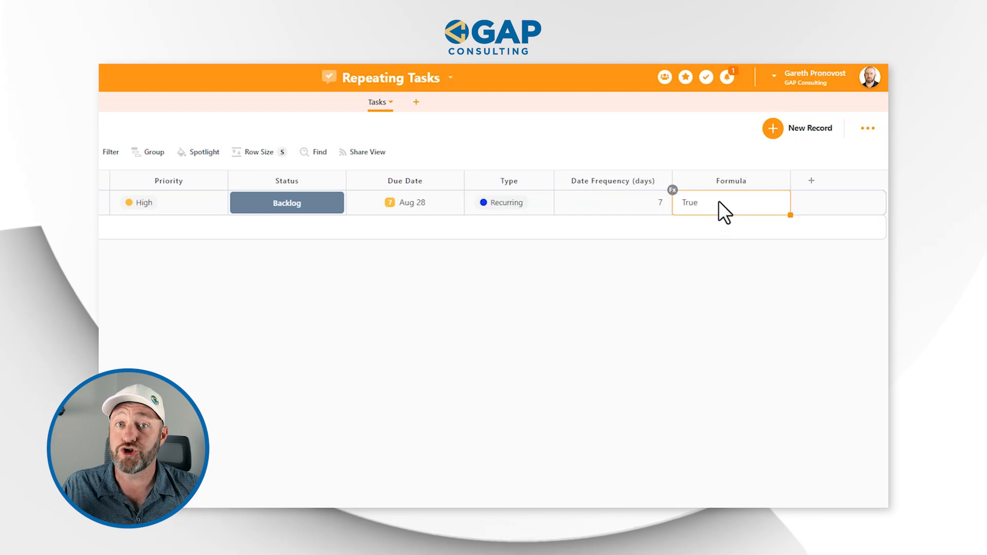
# Step: Test the formula by changing the task's Type to Unique, and check the Formula result
pyautogui.click(533, 203)
pyautogui.click(536, 203)
pyautogui.click(523, 205)
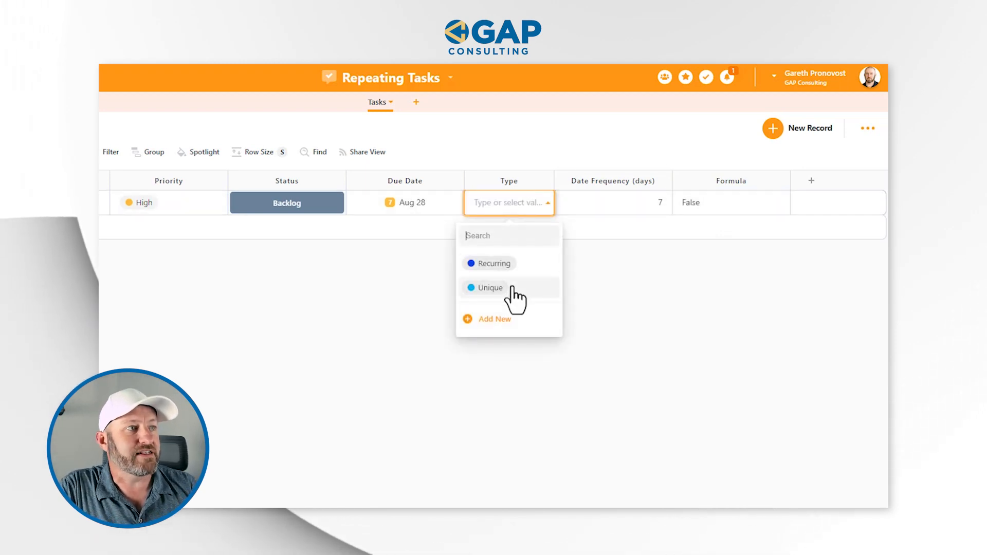
pyautogui.click(509, 287)
pyautogui.click(723, 207)
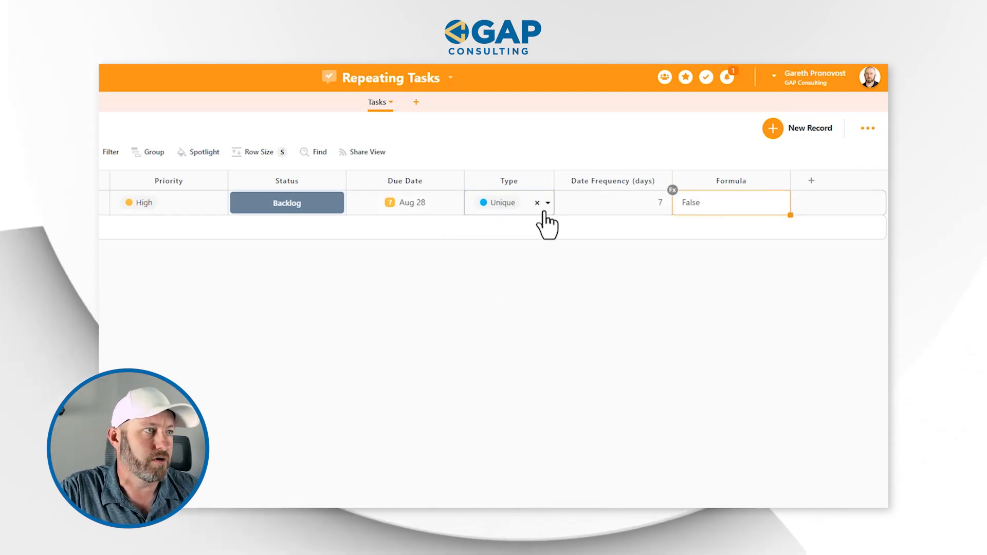
# Step: Set the task's Type back to Recurring and check the Formula result again
pyautogui.click(536, 203)
pyautogui.click(522, 206)
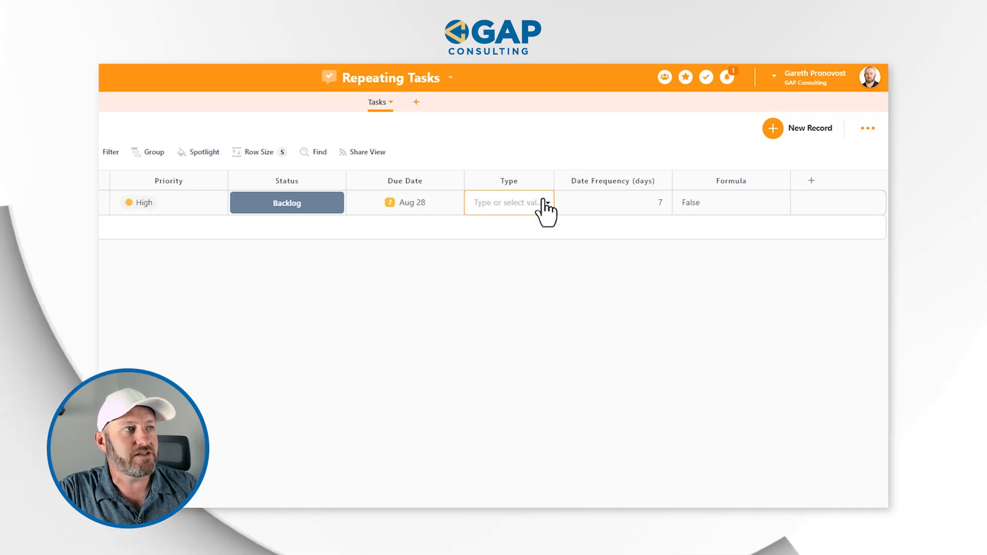
pyautogui.click(545, 204)
pyautogui.click(498, 261)
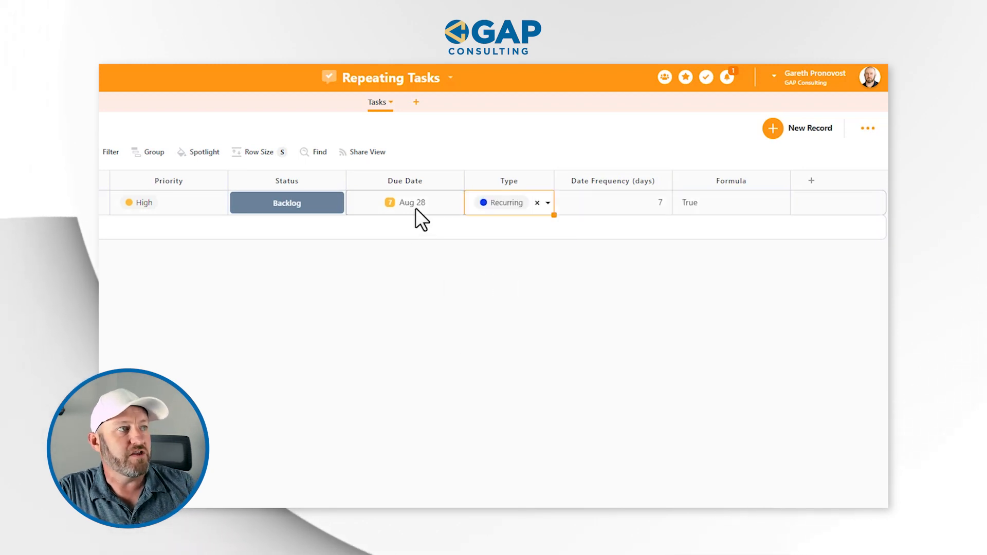
pyautogui.click(697, 198)
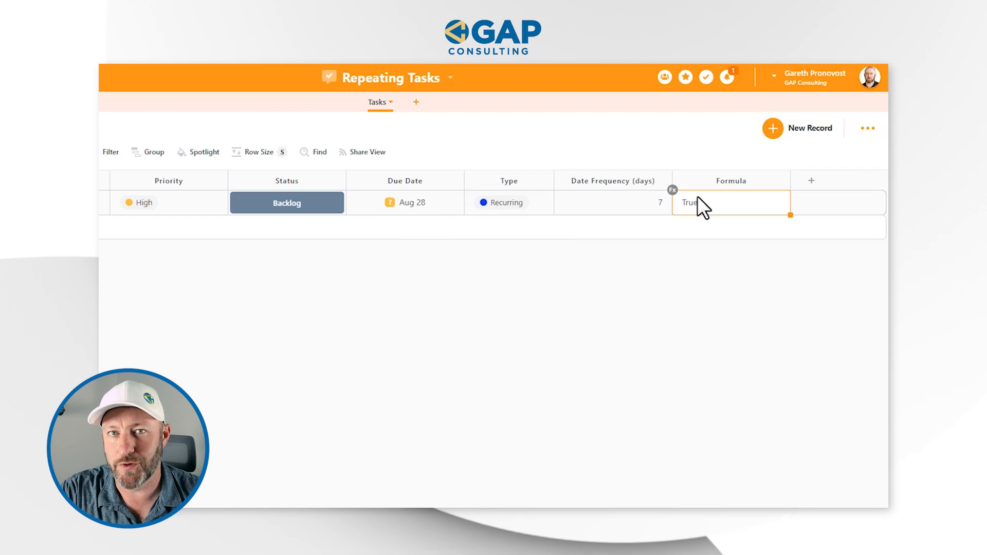
# Step: Open the Formula field for editing and replace the IF function's "True" result with the DATEADD function
pyautogui.doubleClick(731, 182)
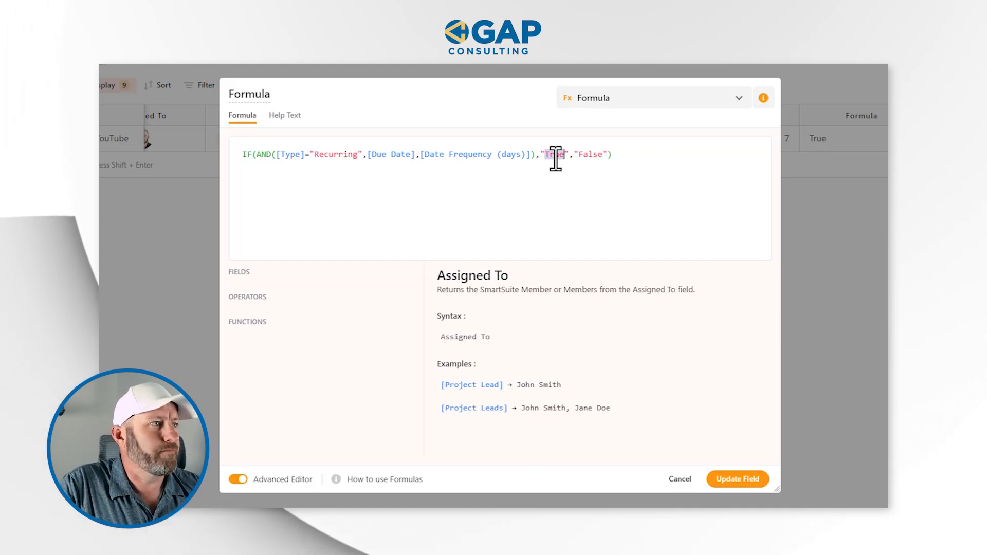
pyautogui.press('BackSpace')
pyautogui.press('BackSpace')
pyautogui.press('BackSpace')
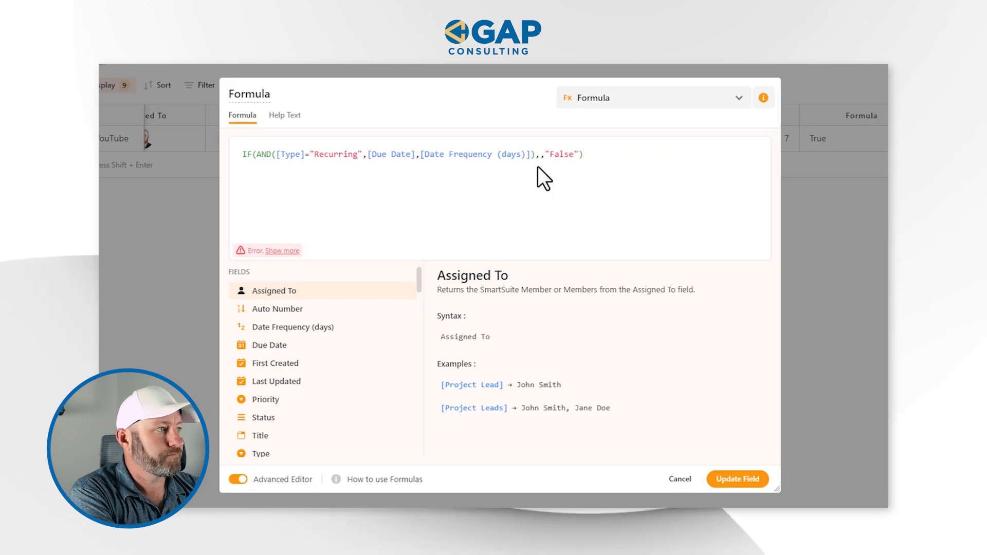
pyautogui.write('dat')
pyautogui.moveTo(289, 417)
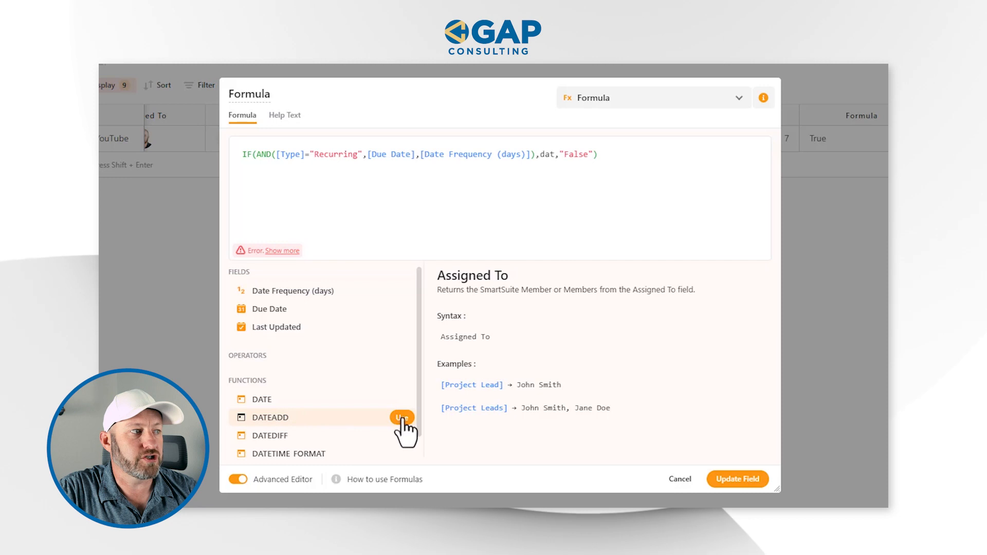
pyautogui.click(402, 418)
# Step: Following the DATEADD syntax, fill in its arguments as [Due Date], [Date Frequency (days)] and "days"
pyautogui.moveTo(388, 397)
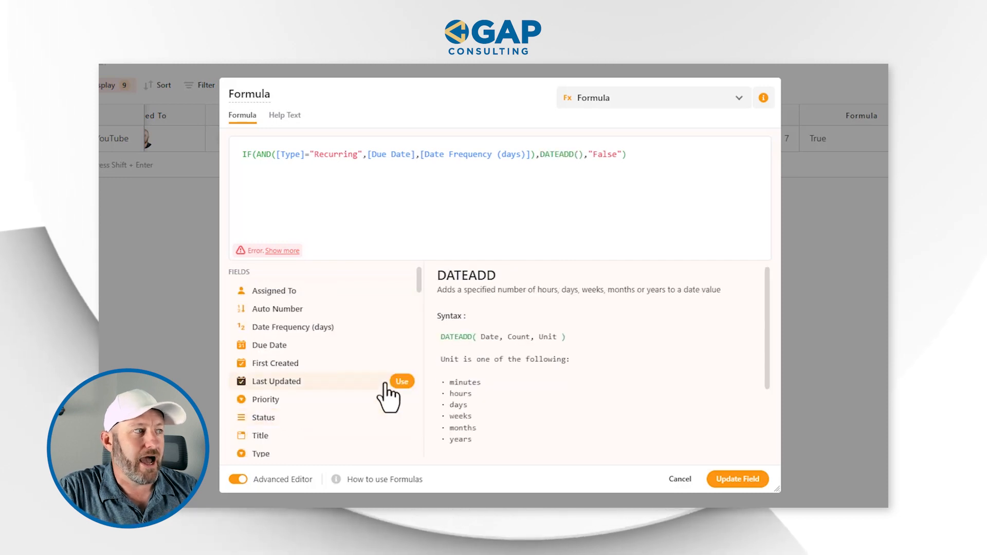
pyautogui.moveTo(370, 356)
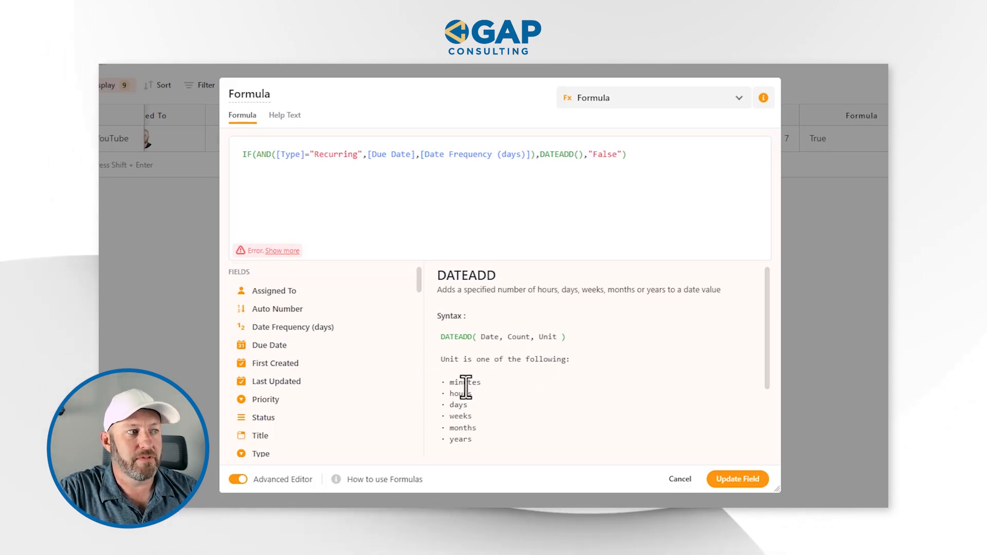
pyautogui.doubleClick(459, 405)
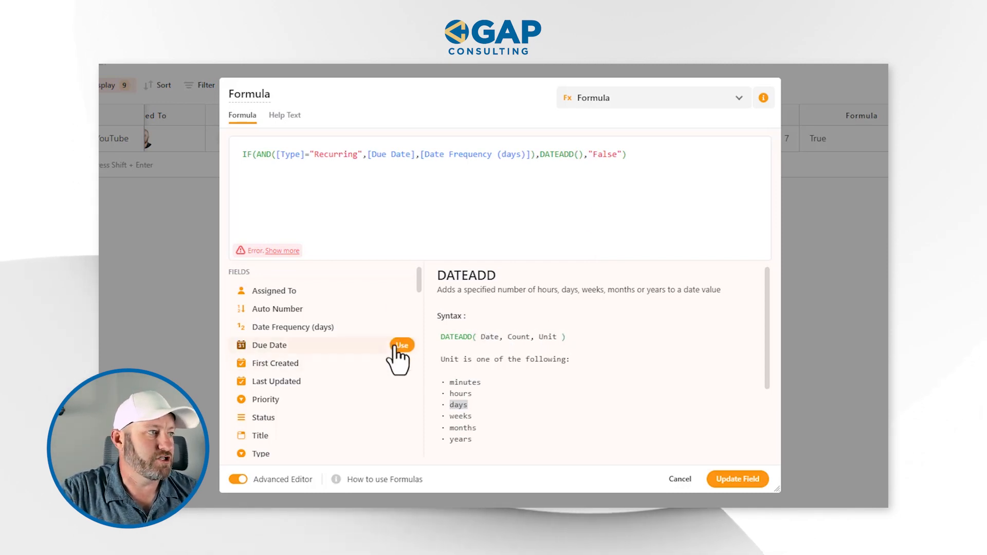
pyautogui.click(399, 346)
pyautogui.write(',')
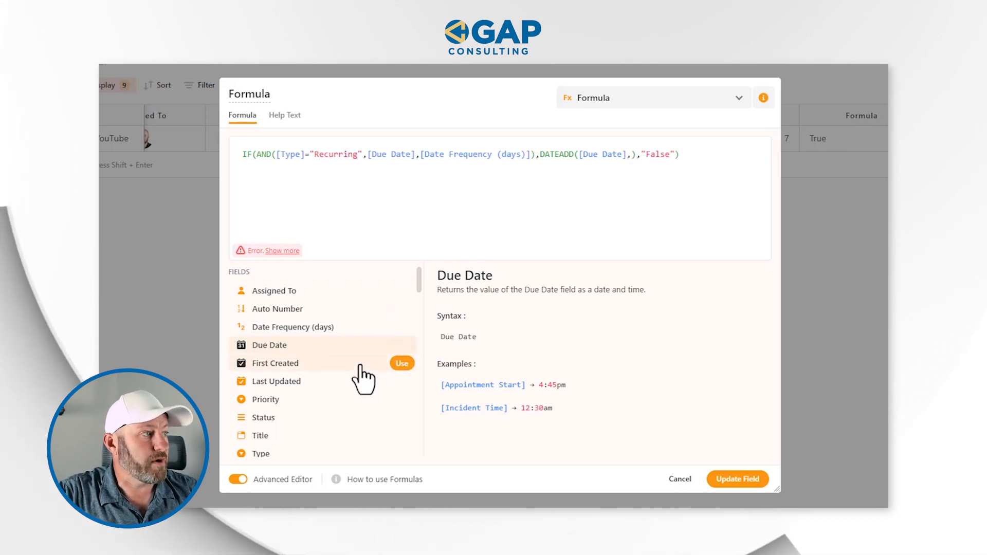
pyautogui.scroll(-2, 349, 367)
pyautogui.scroll(1, 339, 378)
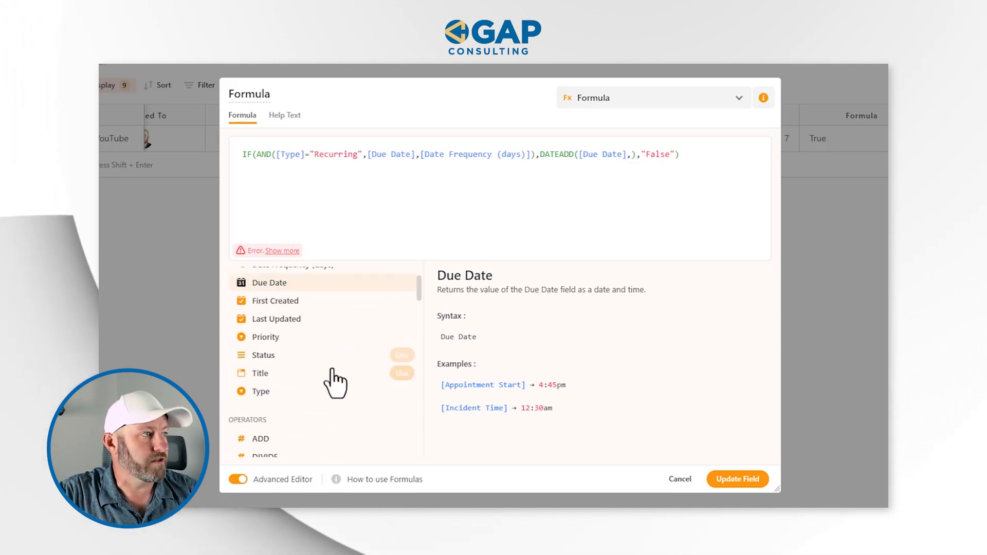
pyautogui.scroll(2, 334, 381)
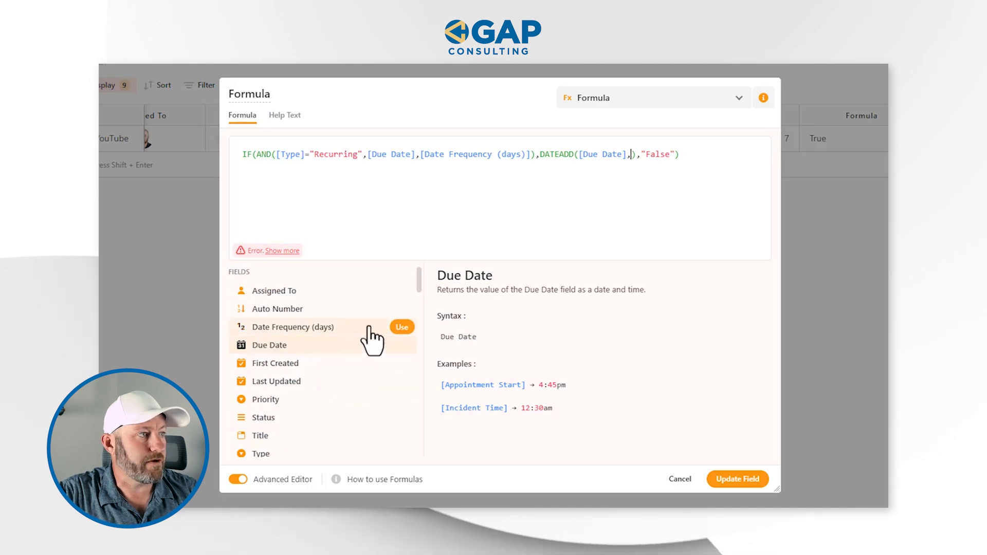
pyautogui.click(402, 327)
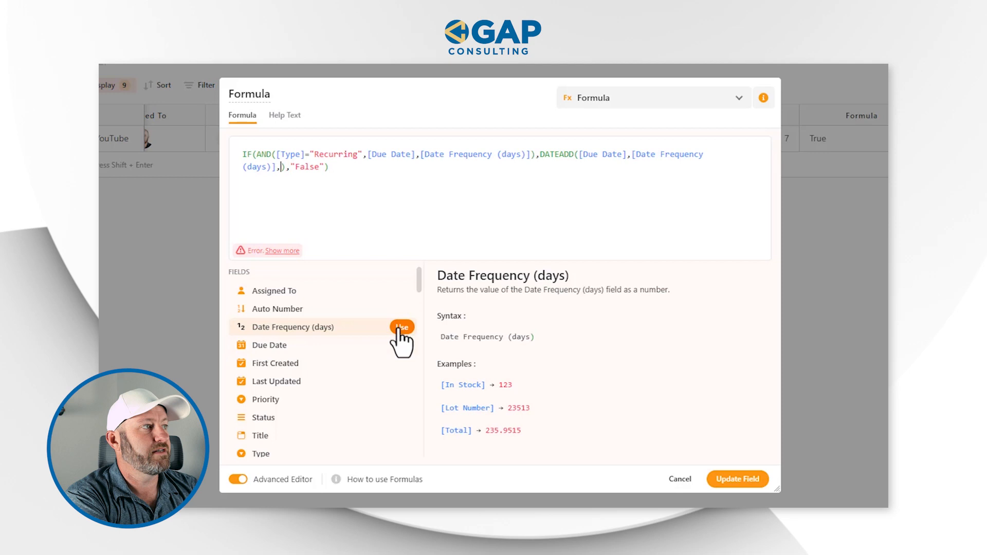
pyautogui.write('days')
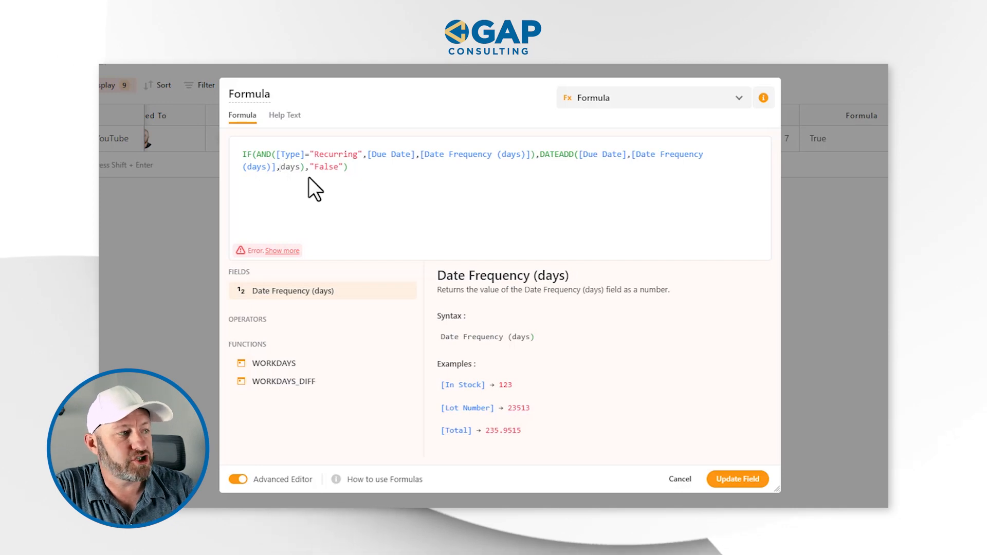
pyautogui.write('"),')
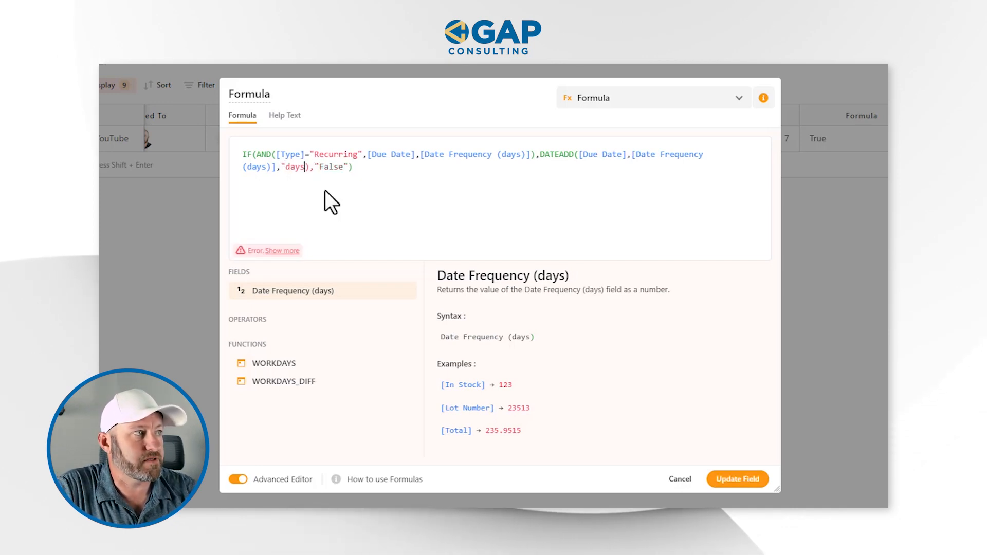
pyautogui.write('"')
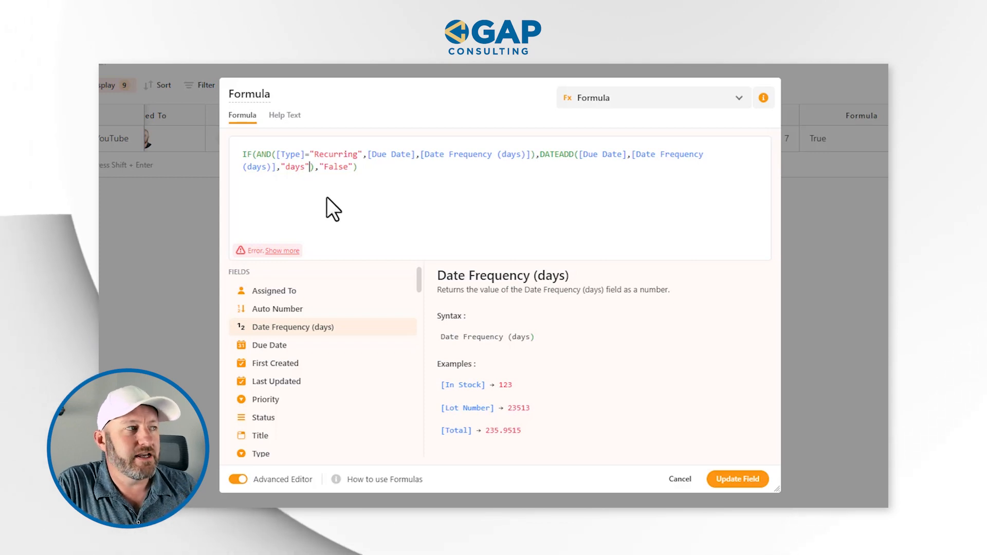
# Step: Examine the formula error by comparing the DATEADD result argument with the "False" result argument
pyautogui.moveTo(278, 251)
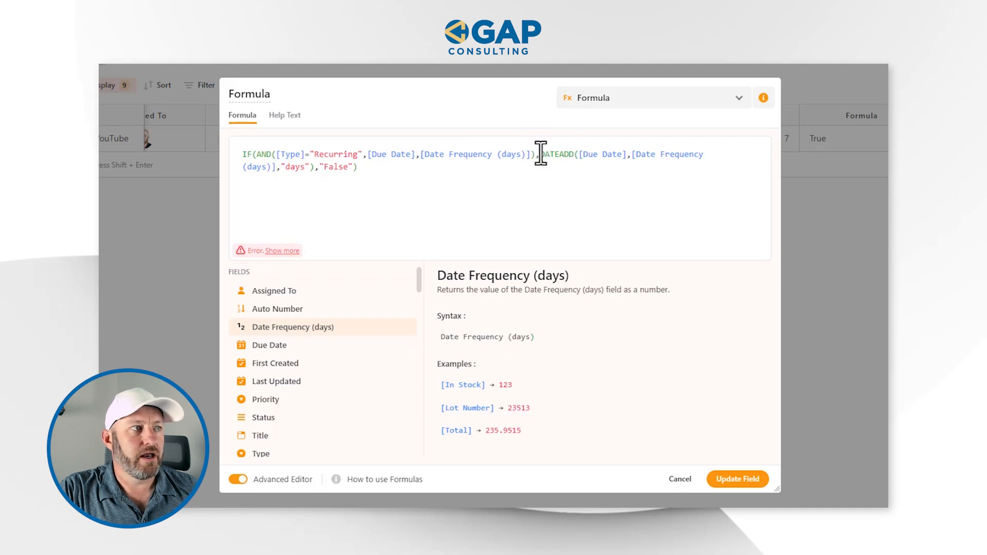
pyautogui.moveTo(539, 156); pyautogui.dragTo(317, 170)
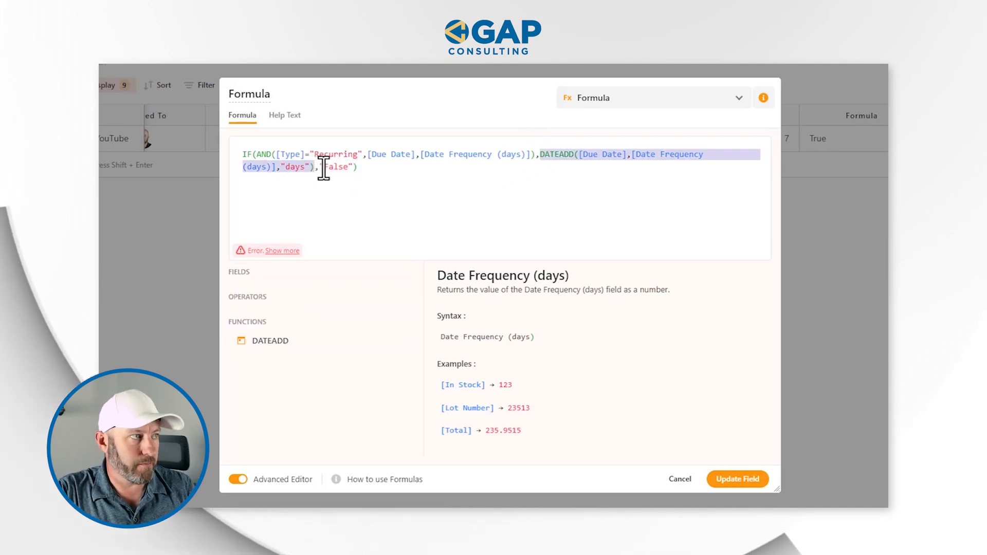
pyautogui.moveTo(319, 170); pyautogui.dragTo(351, 169)
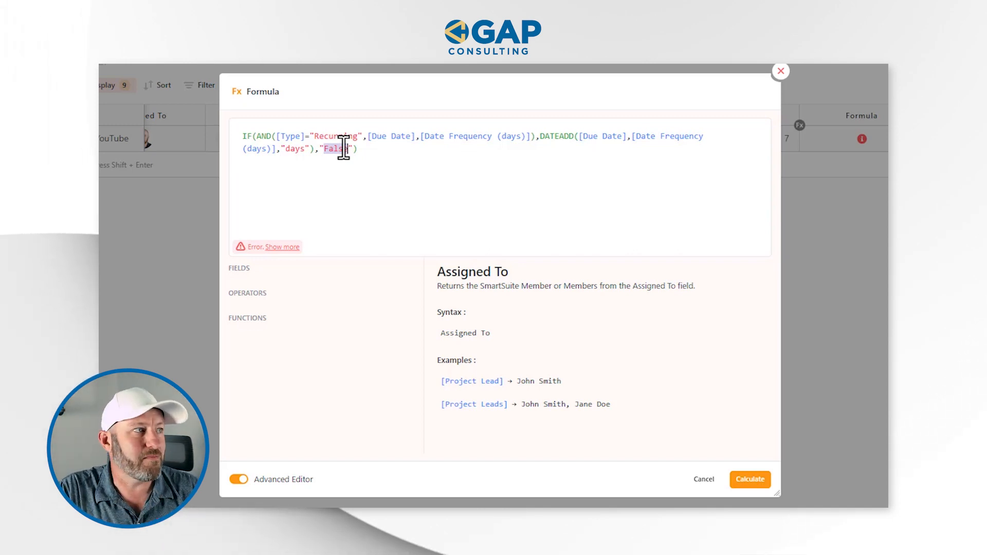
# Step: Replace the IF function's "False" result with the [Due Date] field and calculate the formula
pyautogui.press('BackSpace')
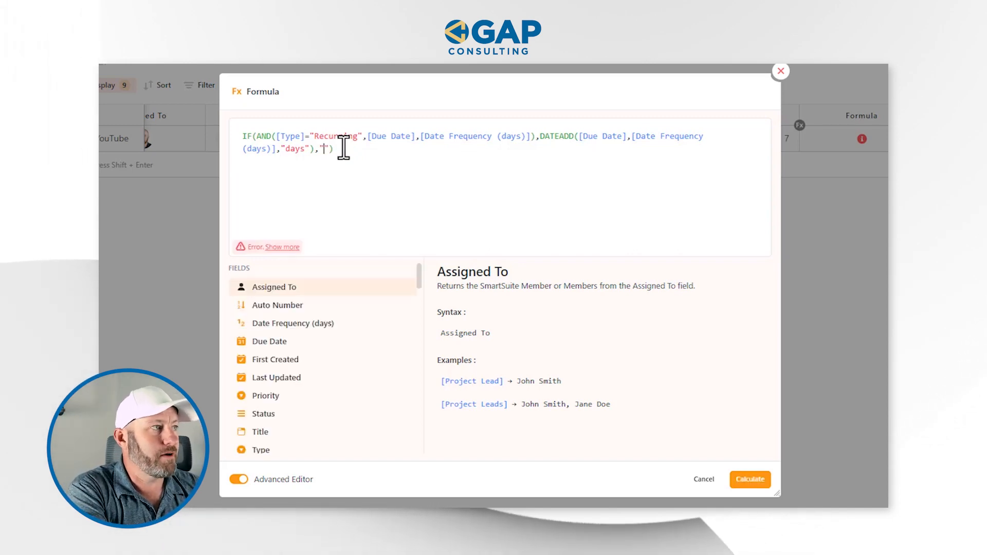
pyautogui.press('BackSpace')
pyautogui.write('due')
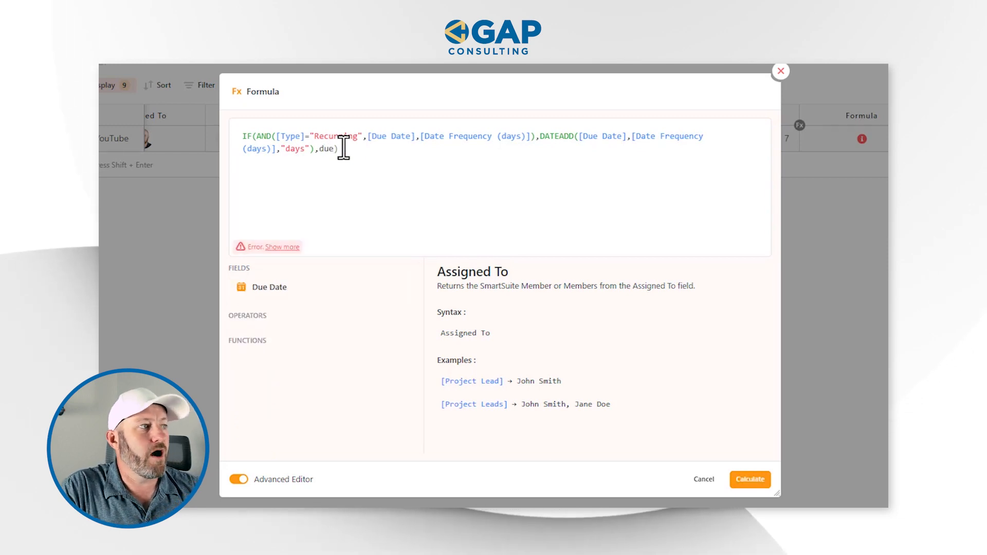
pyautogui.click(403, 287)
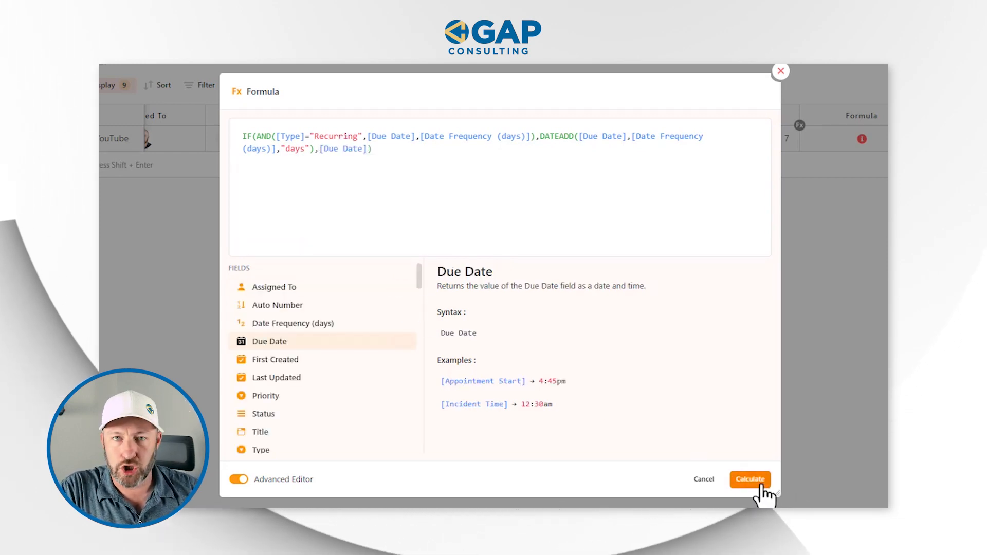
pyautogui.click(761, 484)
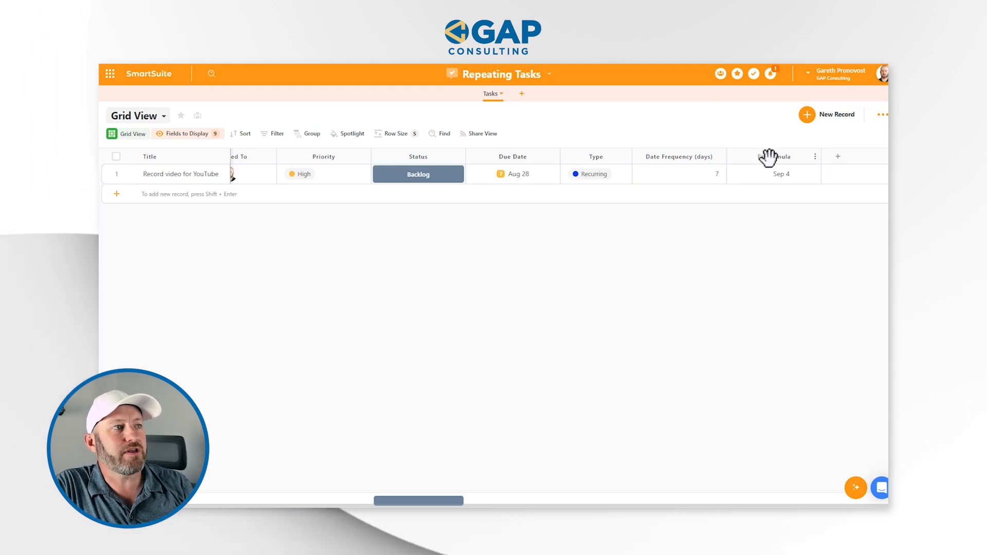
# Step: Compare the task's Type, Due Date and Date Frequency (days) values with its Formula result
pyautogui.click(597, 178)
pyautogui.click(525, 175)
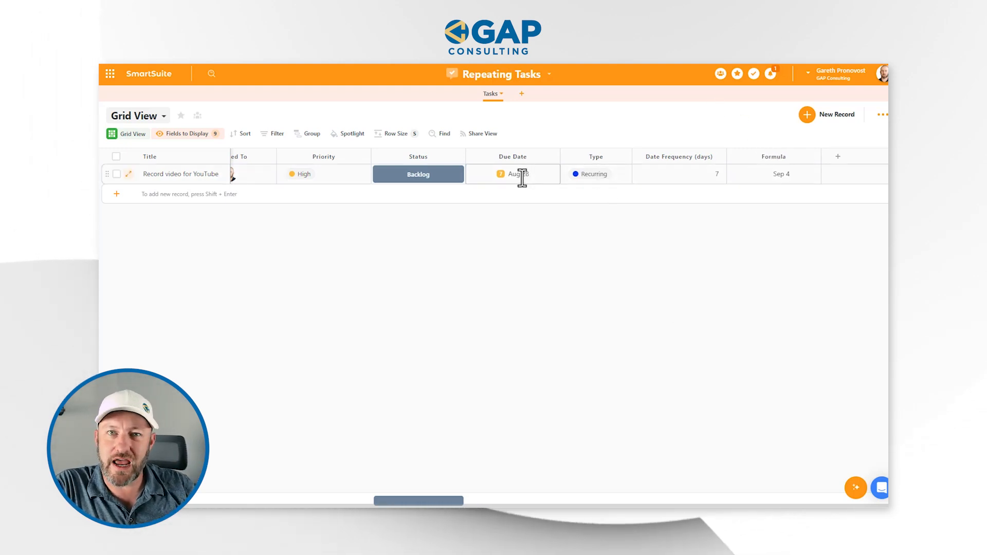
pyautogui.click(667, 175)
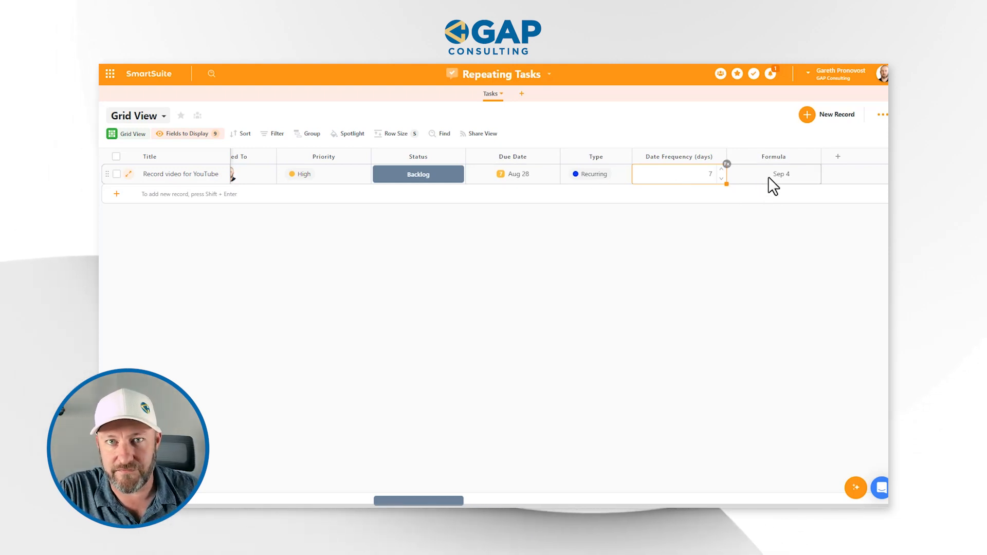
# Step: Set the task's Type to Unique and check the date in the Formula field
pyautogui.click(612, 176)
pyautogui.click(618, 174)
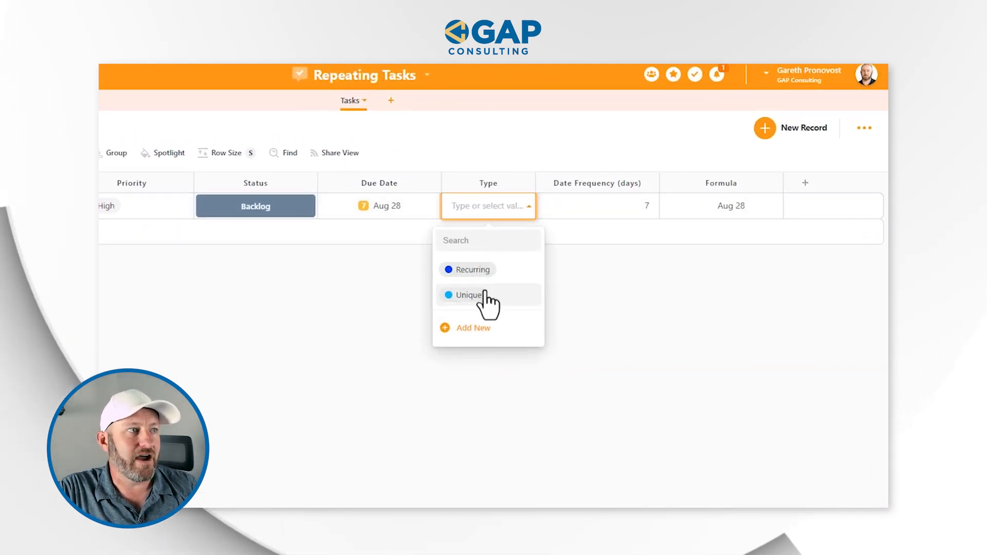
pyautogui.click(485, 297)
pyautogui.click(729, 206)
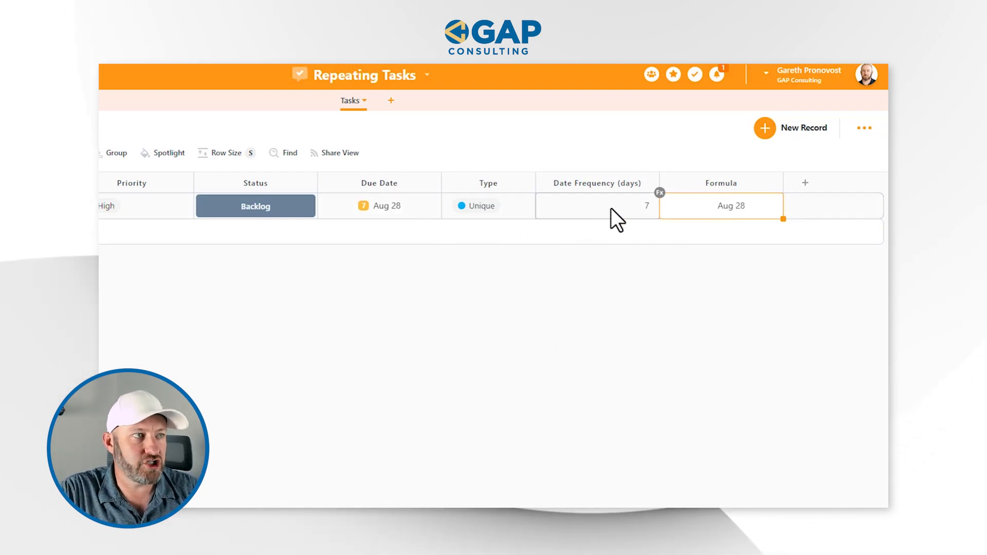
# Step: Return the task's Type to Recurring and check the date in the Formula field
pyautogui.click(517, 207)
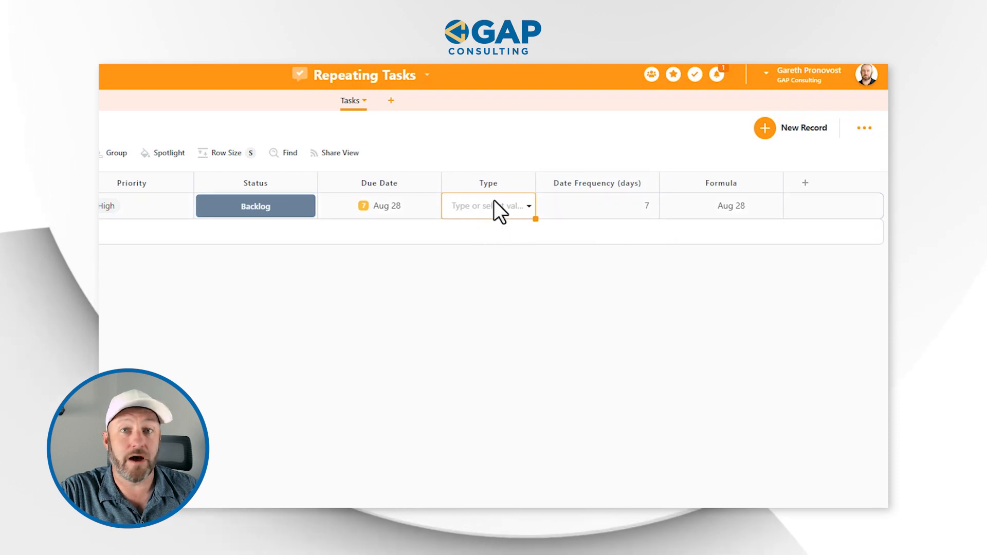
pyautogui.click(495, 206)
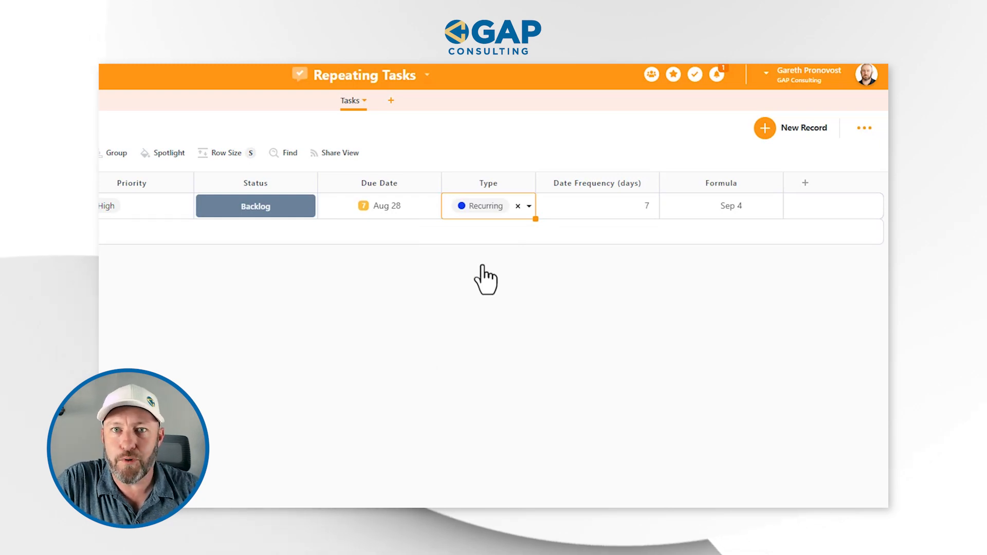
pyautogui.click(729, 205)
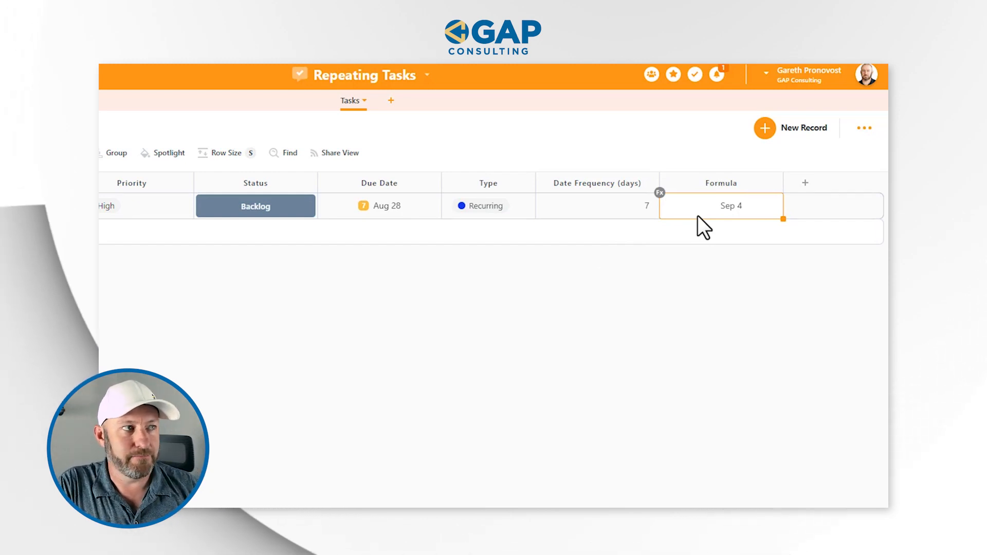
# Step: Start an automation in the Repeating Tasks solution with the trigger "When a record matches a condition" for the Tasks app
pyautogui.click(366, 76)
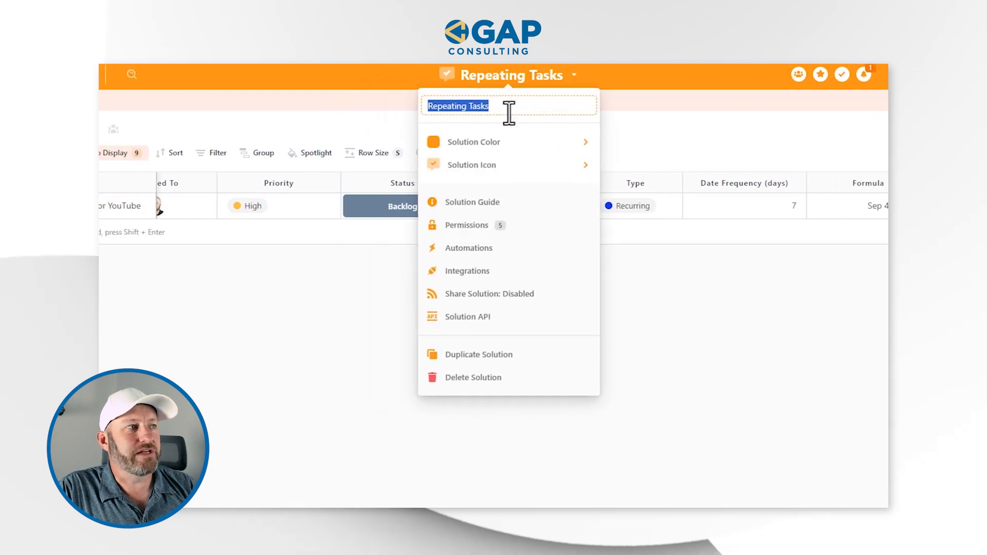
pyautogui.click(400, 252)
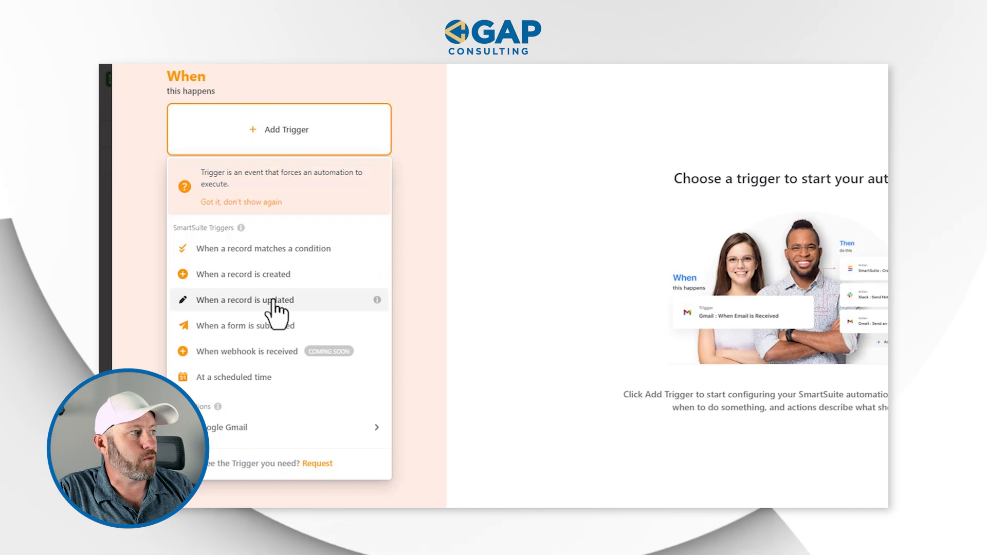
pyautogui.click(267, 250)
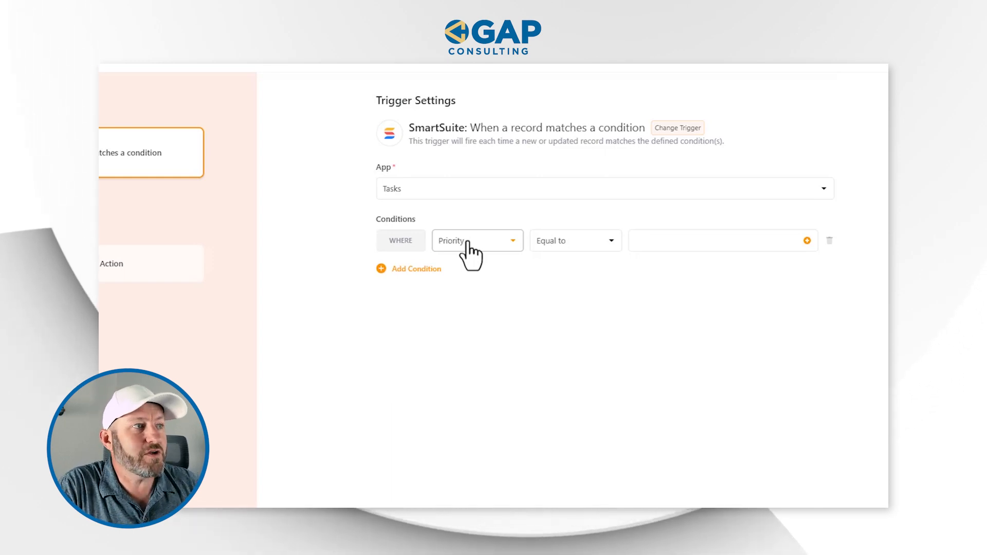
# Step: Set the trigger's first condition to Assigned To, Equal to, and choose the signed-in member as its value
pyautogui.click(470, 249)
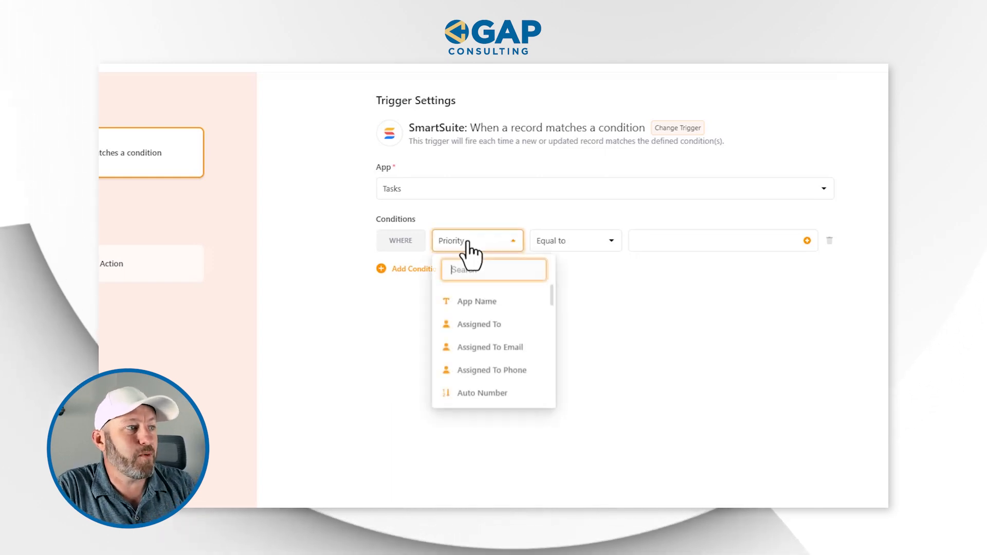
pyautogui.click(478, 324)
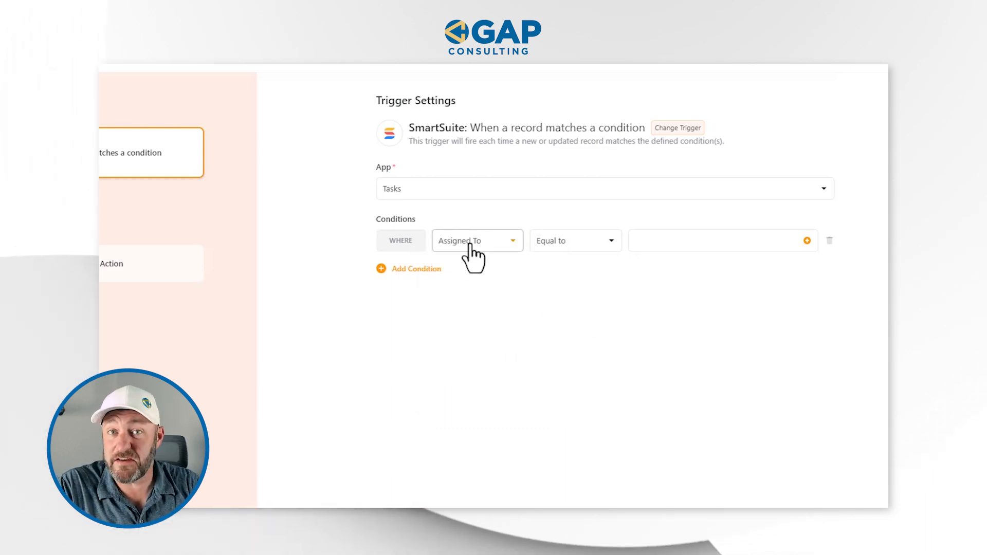
pyautogui.click(671, 241)
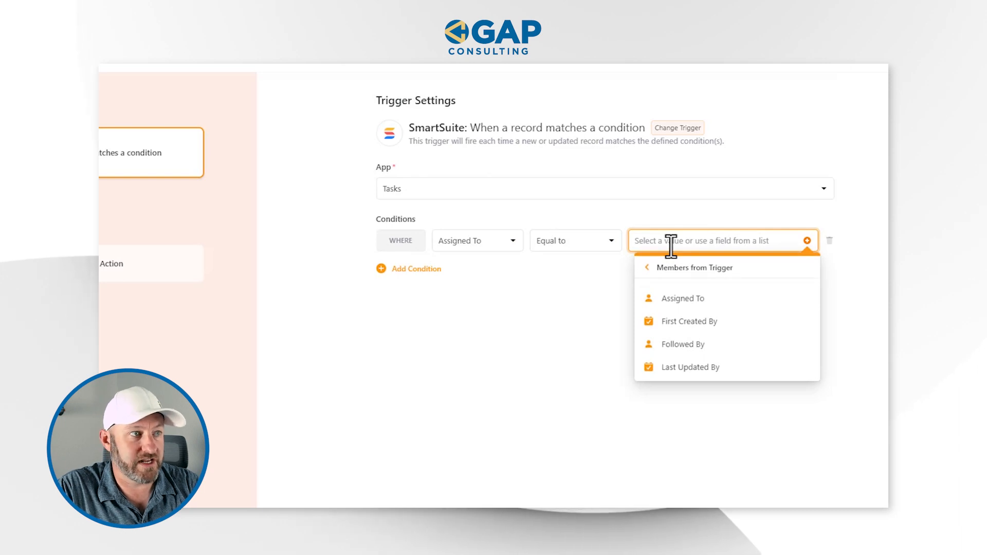
pyautogui.click(646, 270)
pyautogui.click(668, 295)
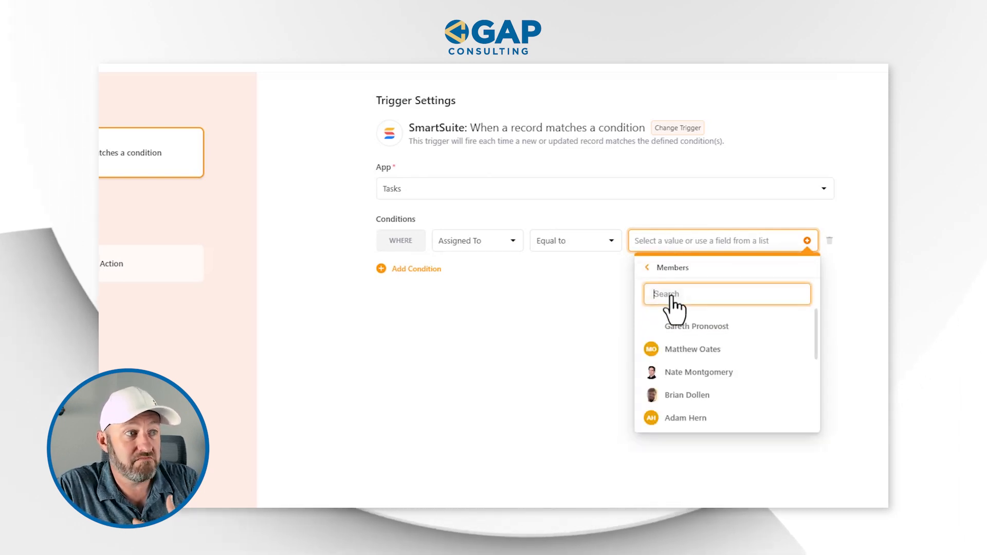
pyautogui.click(706, 333)
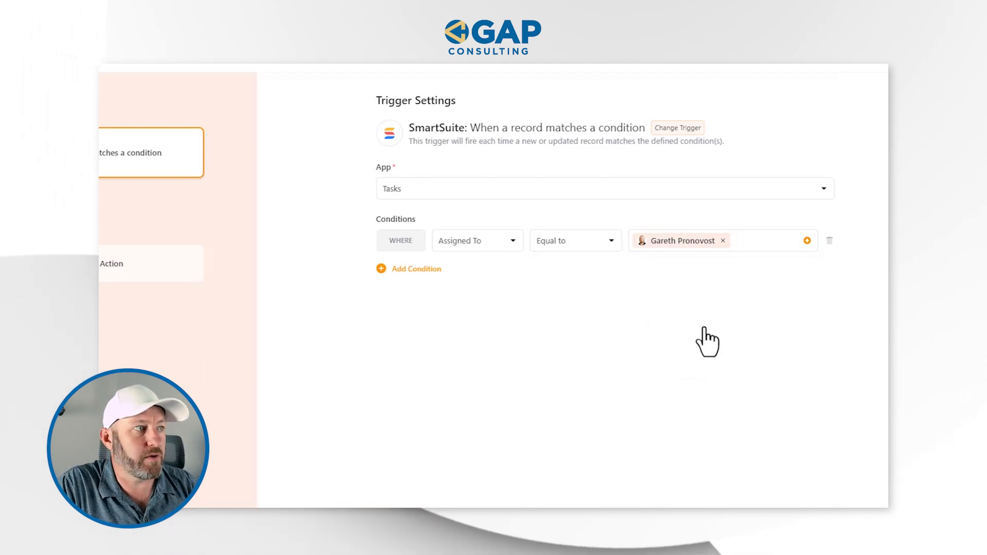
# Step: Add a second AND condition to the trigger requiring that Date Frequency (days) is not empty
pyautogui.click(418, 270)
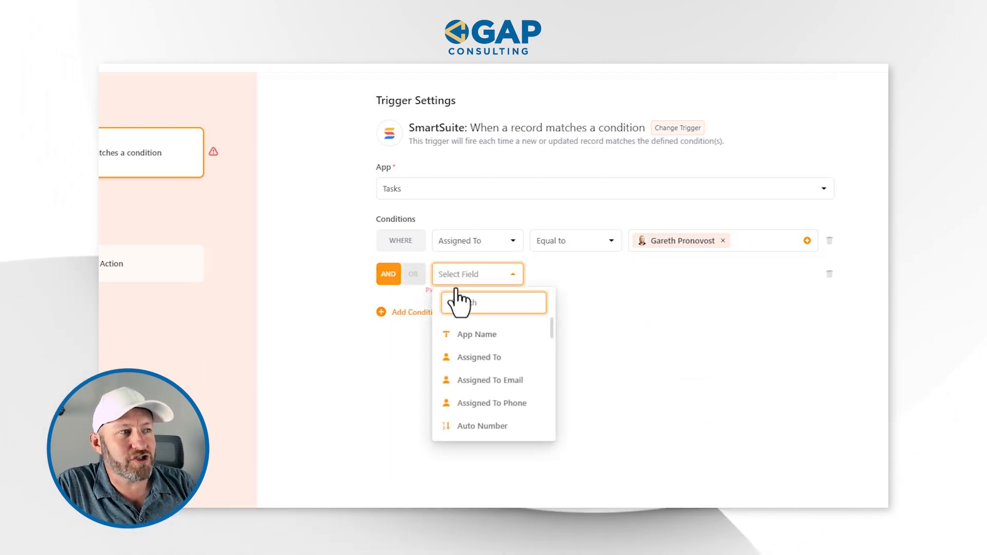
pyautogui.scroll(-5, 500, 372)
pyautogui.scroll(2, 500, 375)
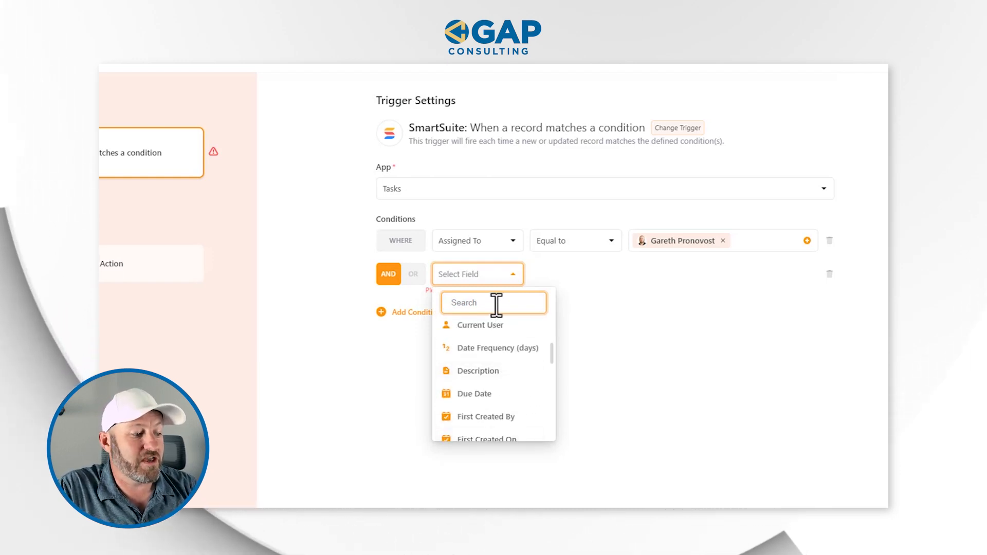
pyautogui.write('freq')
pyautogui.click(507, 335)
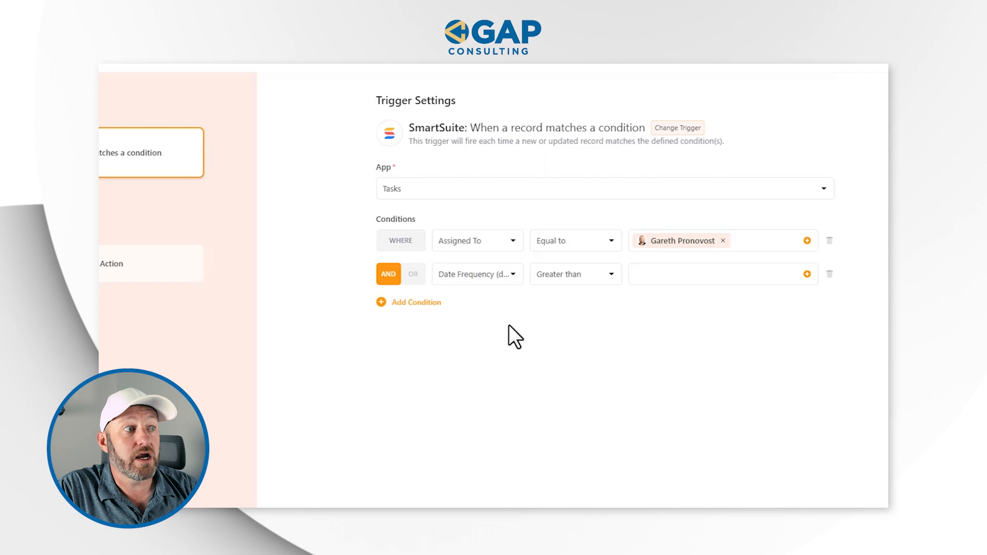
pyautogui.click(582, 273)
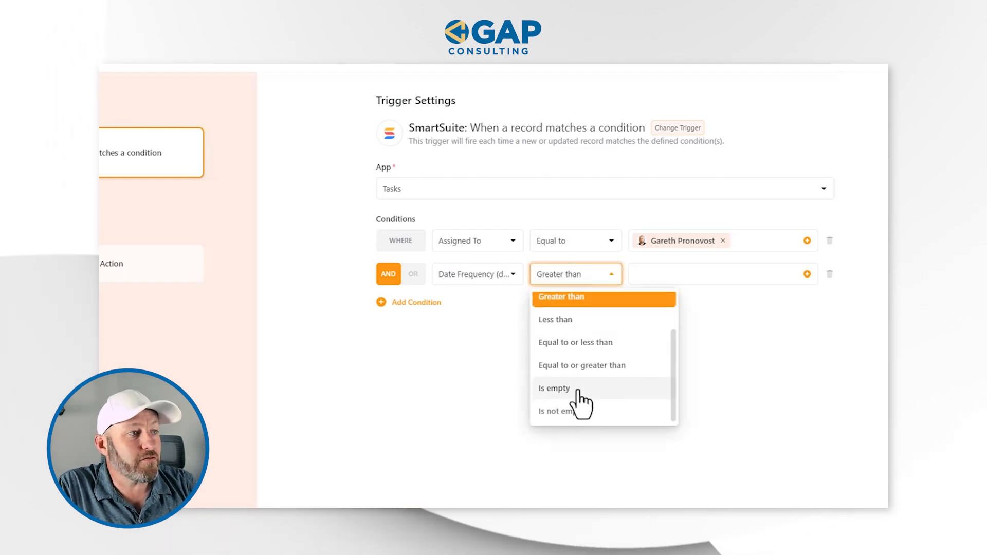
pyautogui.scroll(2, 579, 403)
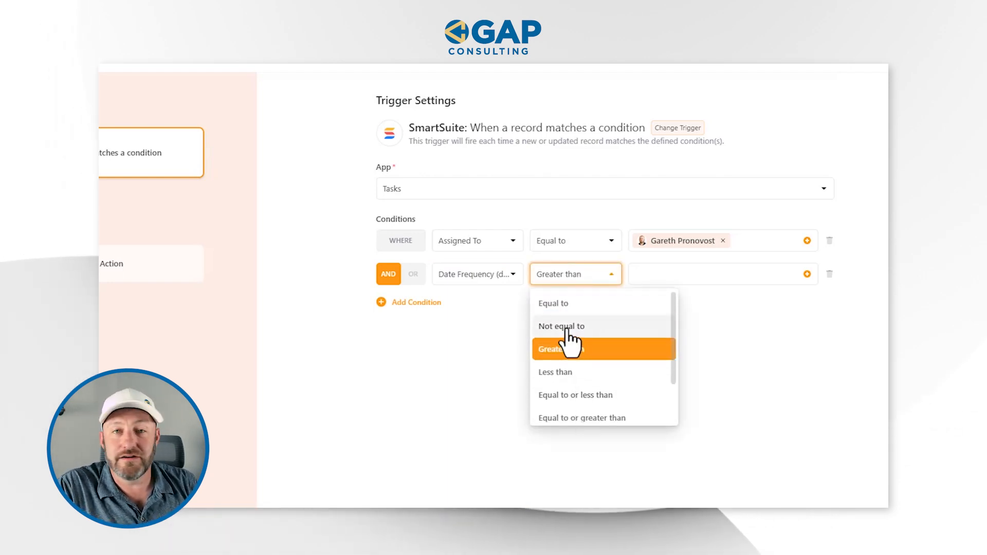
pyautogui.scroll(-2, 578, 345)
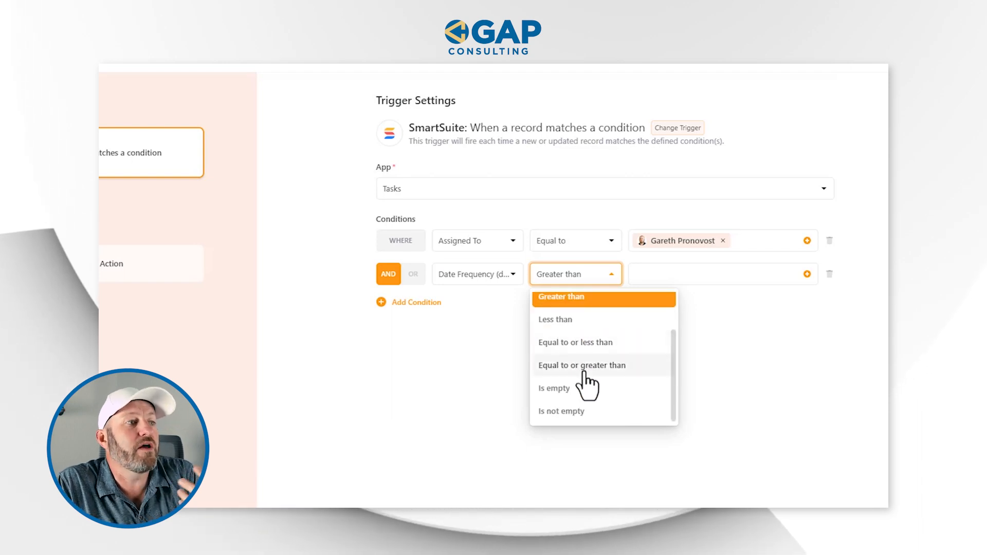
pyautogui.click(582, 411)
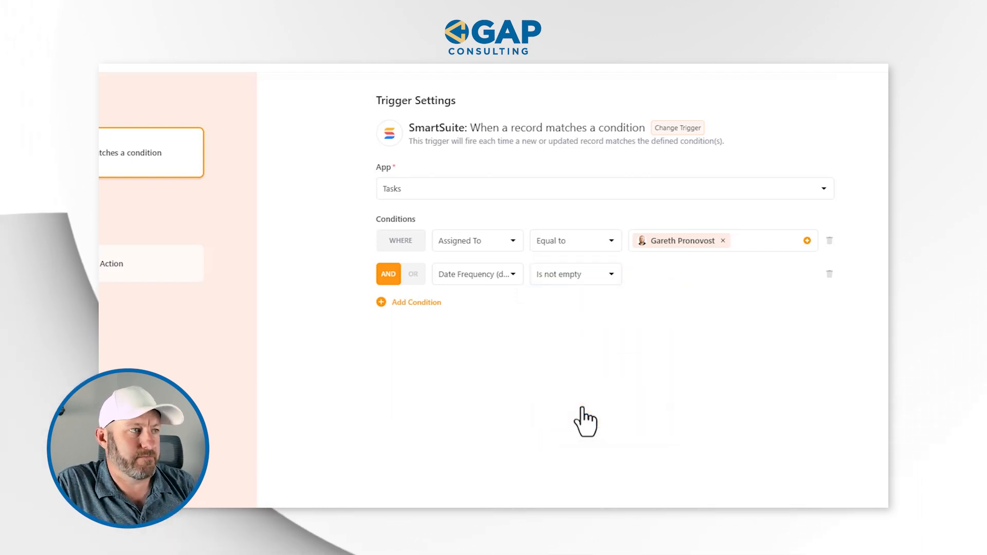
# Step: Add a third AND condition to the trigger requiring Type to be equal to Recurring
pyautogui.click(419, 303)
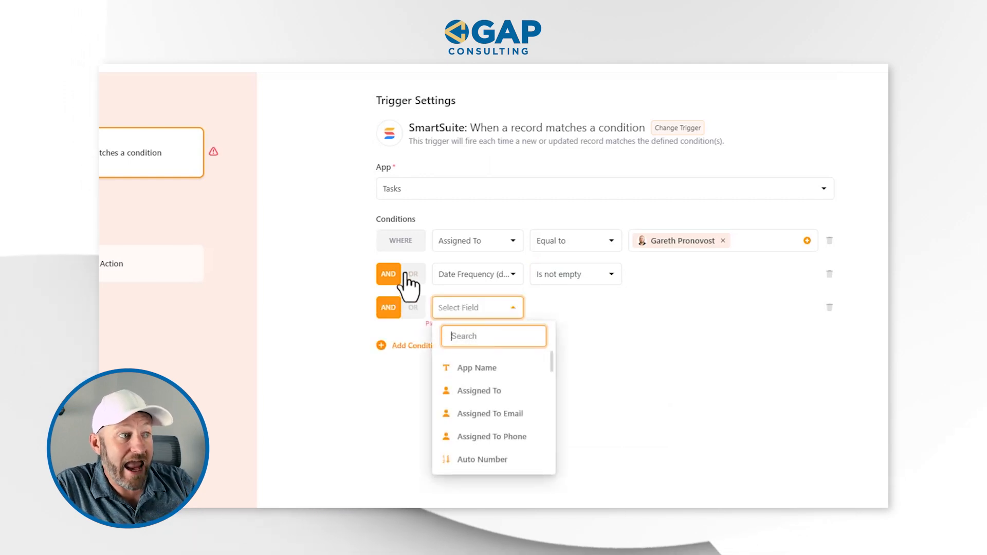
pyautogui.write('ty')
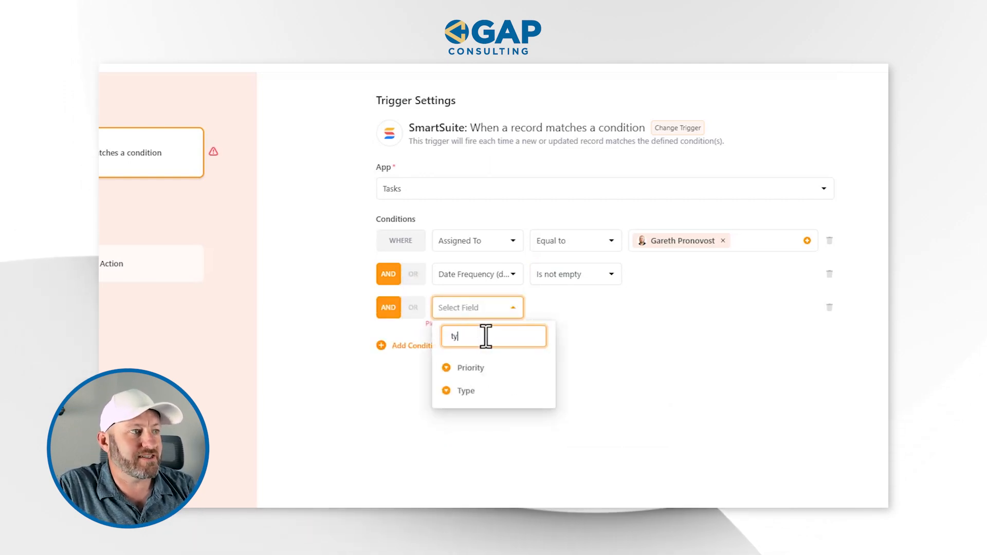
pyautogui.click(468, 392)
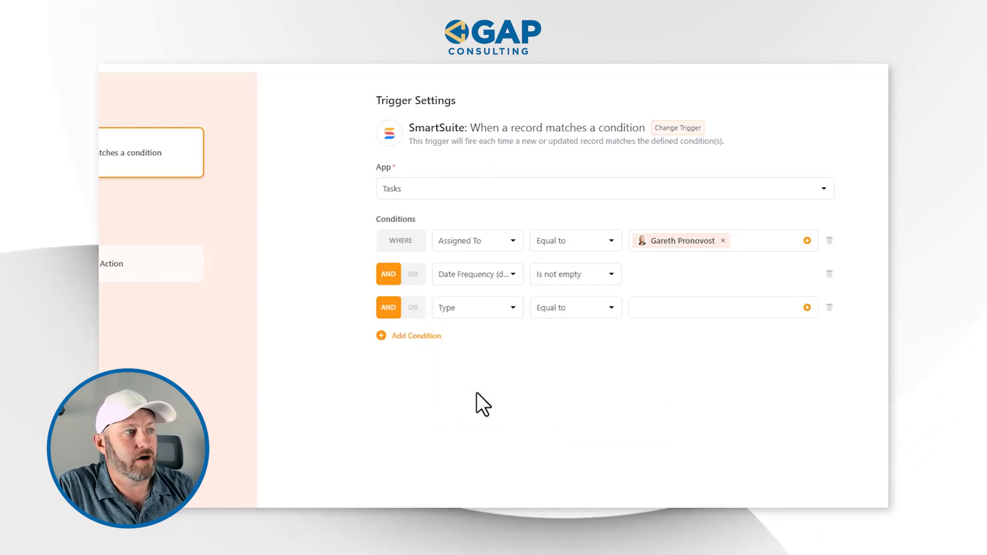
pyautogui.click(661, 311)
pyautogui.click(682, 366)
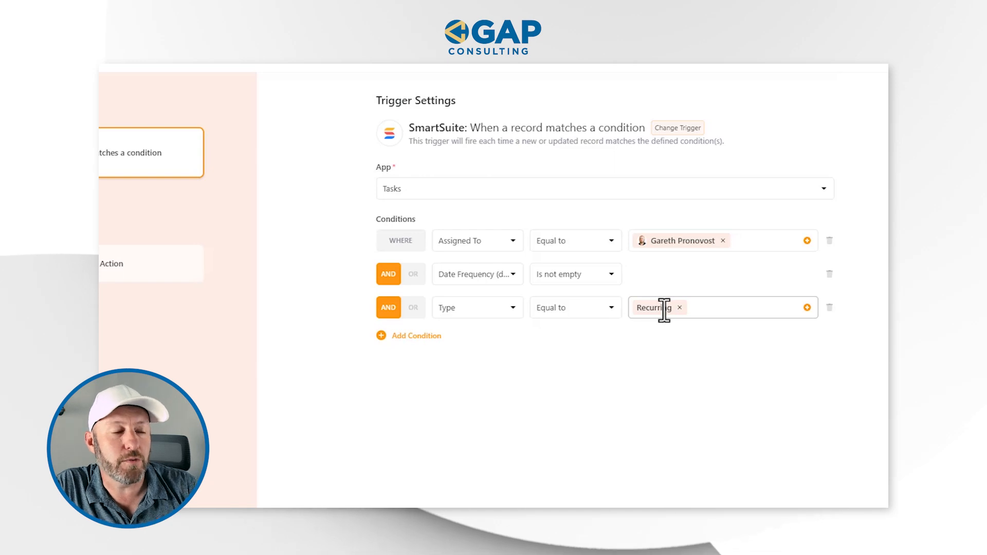
# Step: Add a fourth AND condition to the trigger requiring that Formula is not empty
pyautogui.scroll(-1, 661, 309)
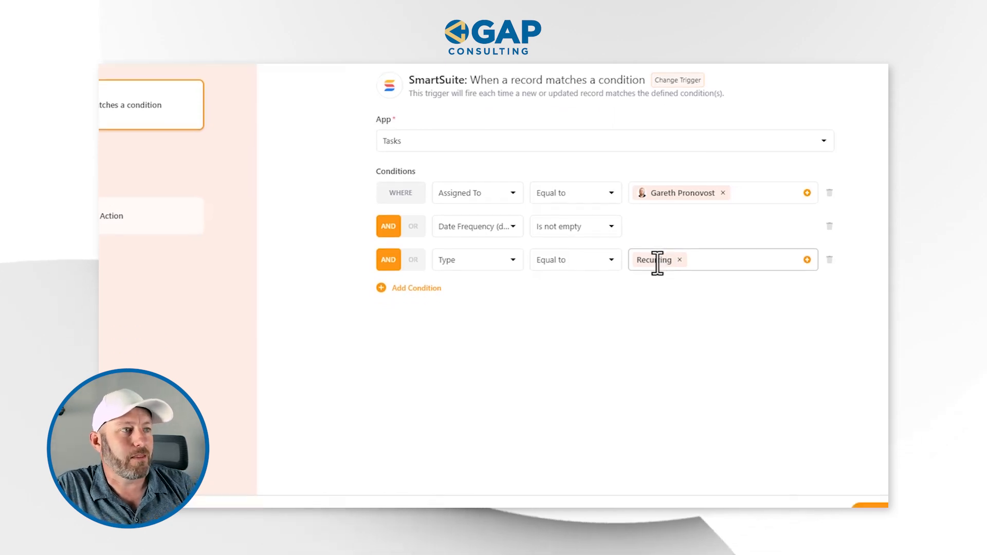
pyautogui.click(409, 293)
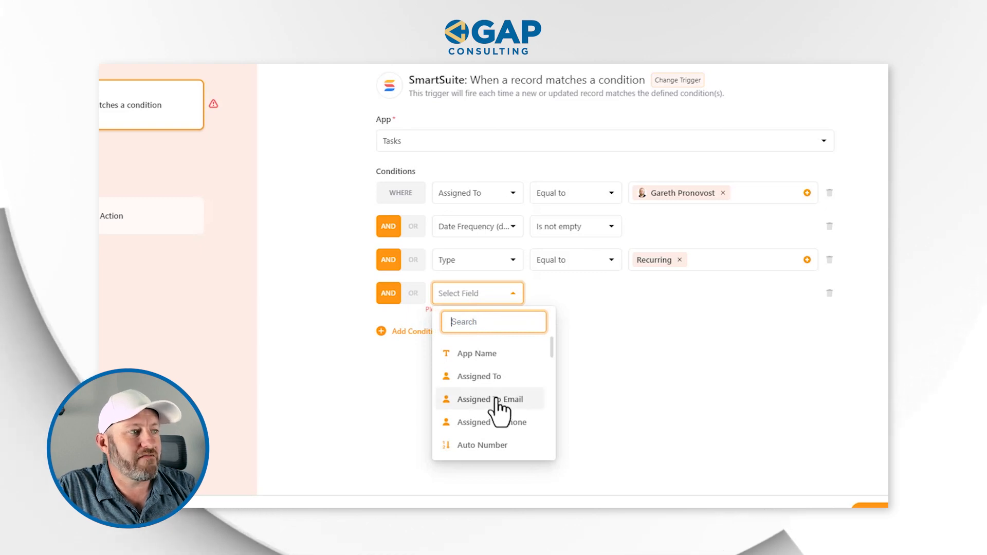
pyautogui.scroll(-3, 499, 410)
pyautogui.scroll(-3, 499, 410)
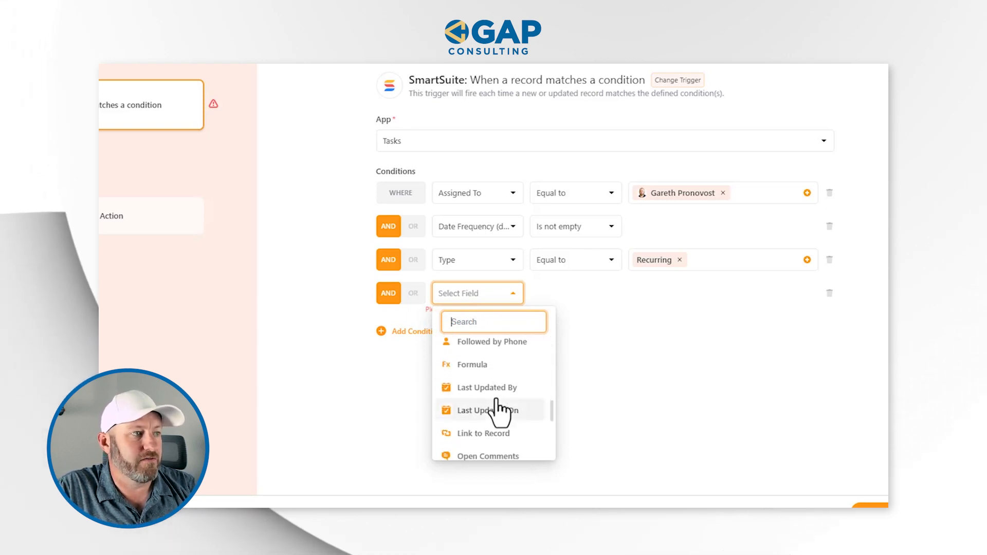
pyautogui.click(473, 366)
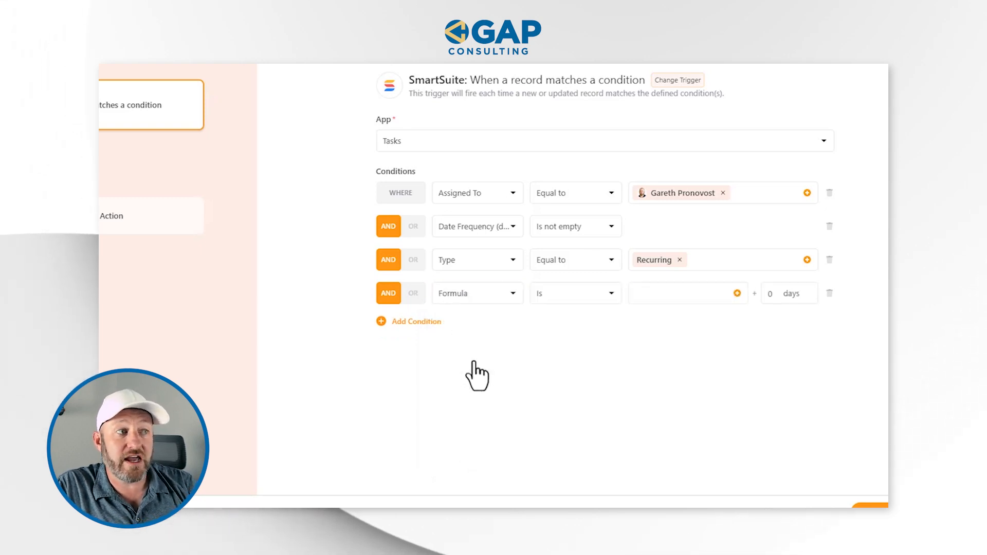
pyautogui.click(568, 298)
pyautogui.scroll(-2, 578, 391)
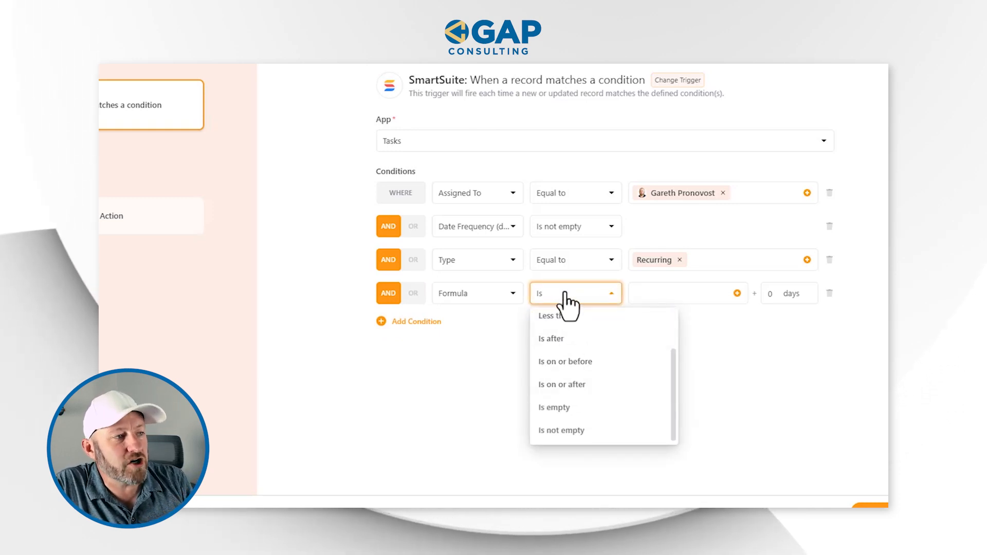
pyautogui.scroll(2, 601, 381)
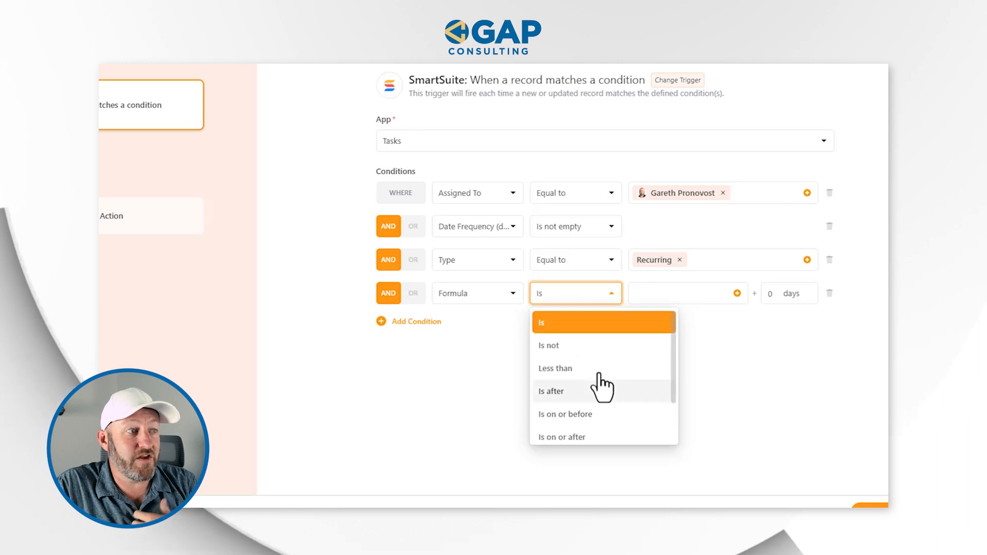
pyautogui.scroll(-2, 601, 383)
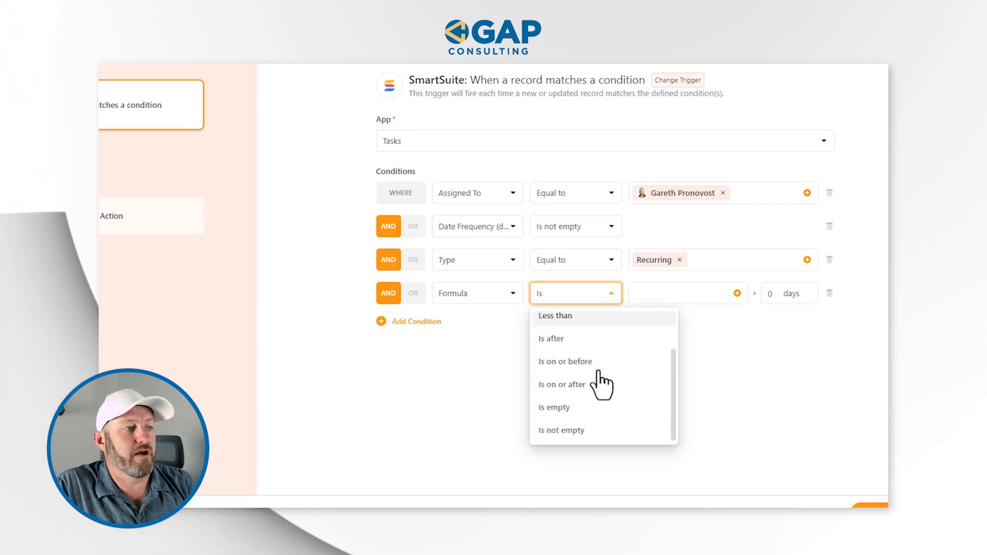
pyautogui.click(591, 431)
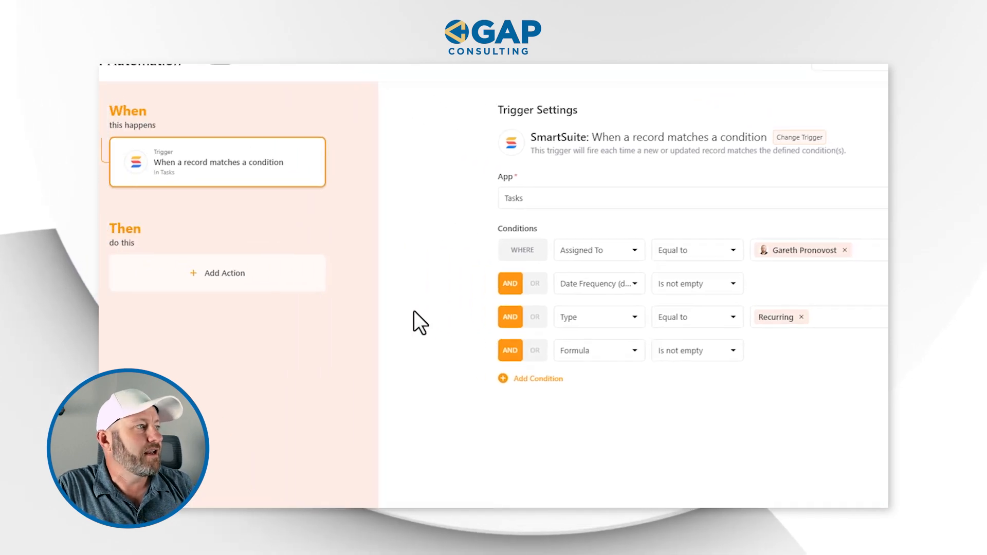
# Step: Add a Create a record action to the automation
pyautogui.click(250, 297)
pyautogui.moveTo(249, 298)
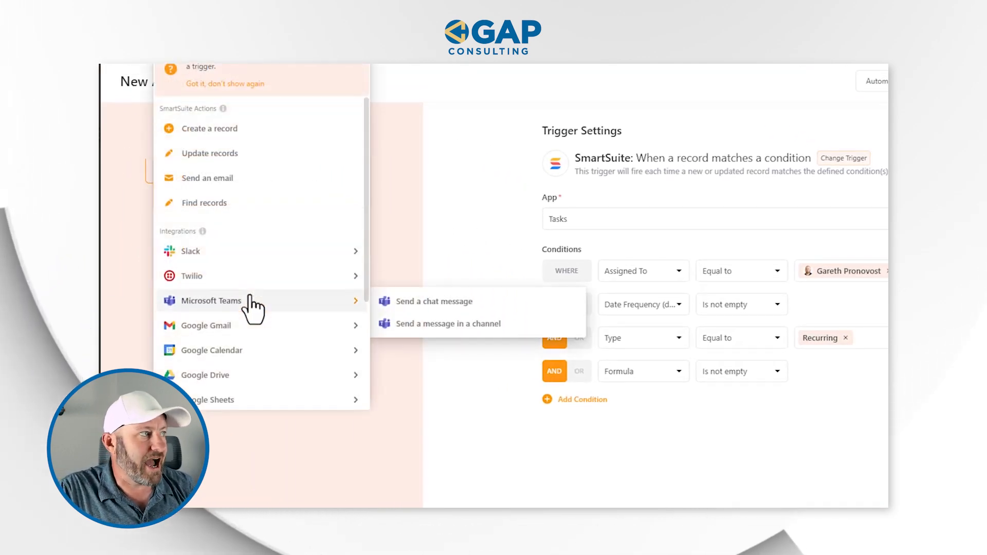
pyautogui.click(229, 132)
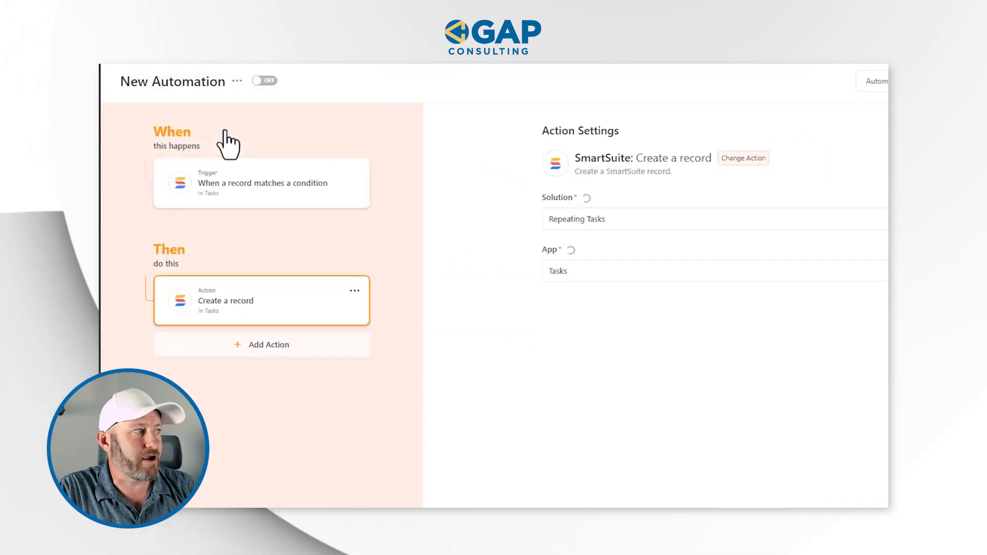
# Step: Add the Due Date field to the new record's settings and fill it with the trigger's Formula date
pyautogui.click(568, 328)
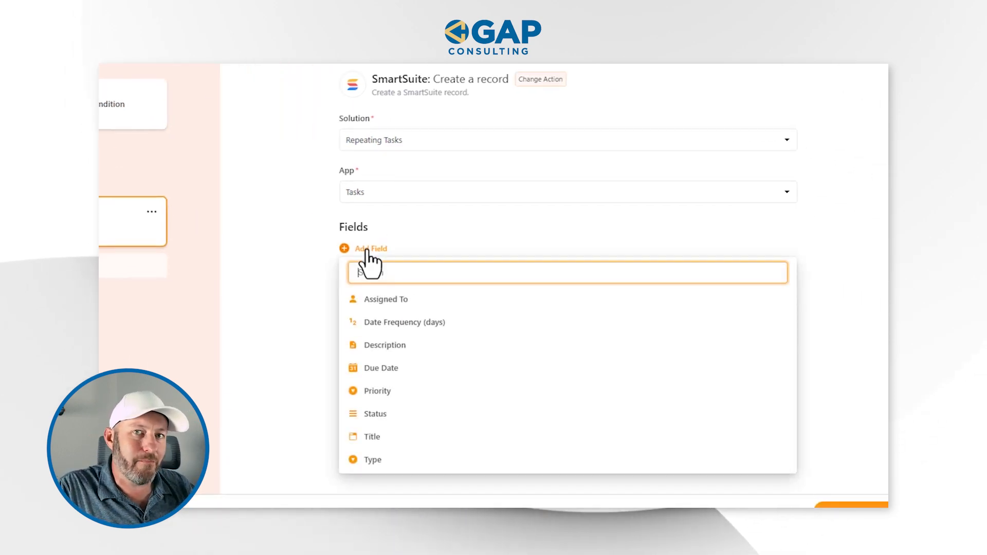
pyautogui.click(400, 369)
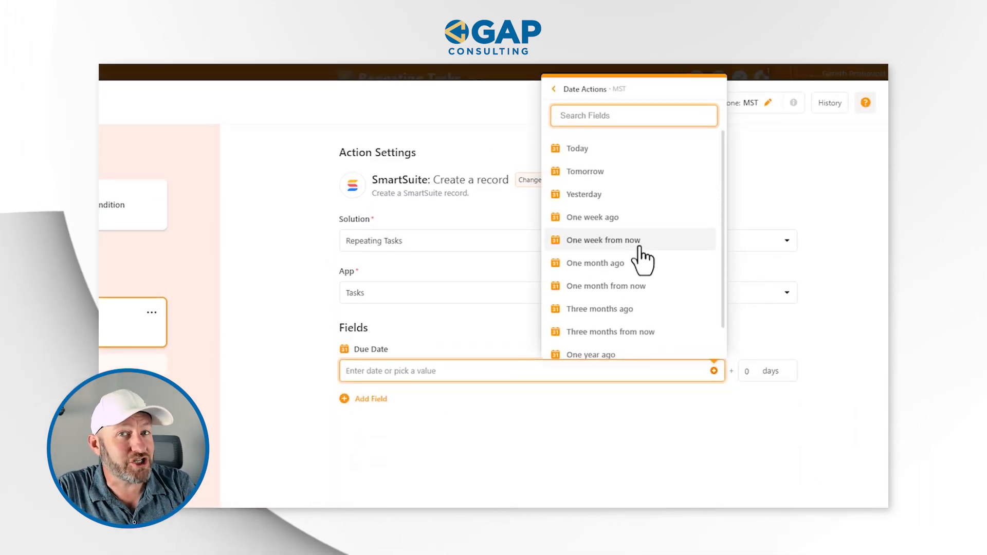
pyautogui.click(567, 90)
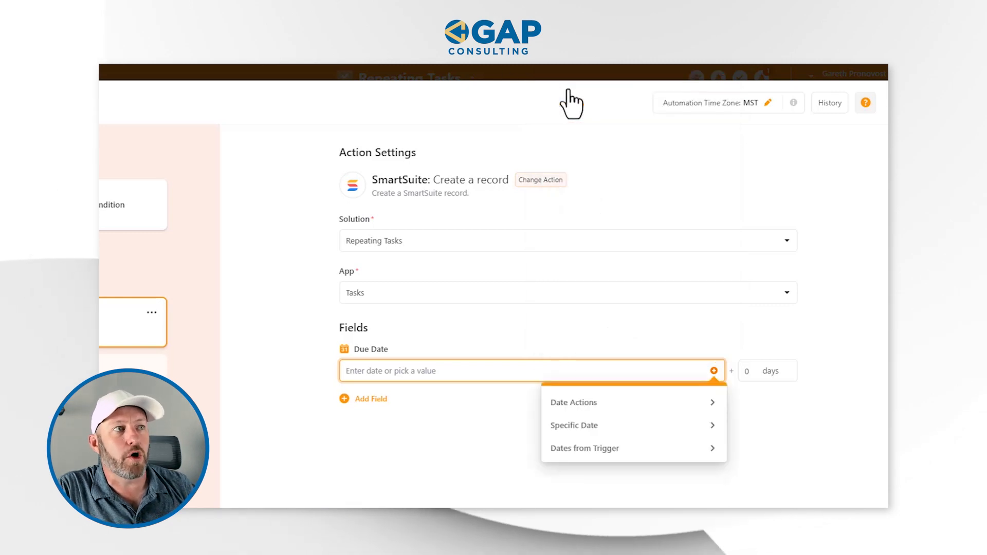
pyautogui.click(607, 448)
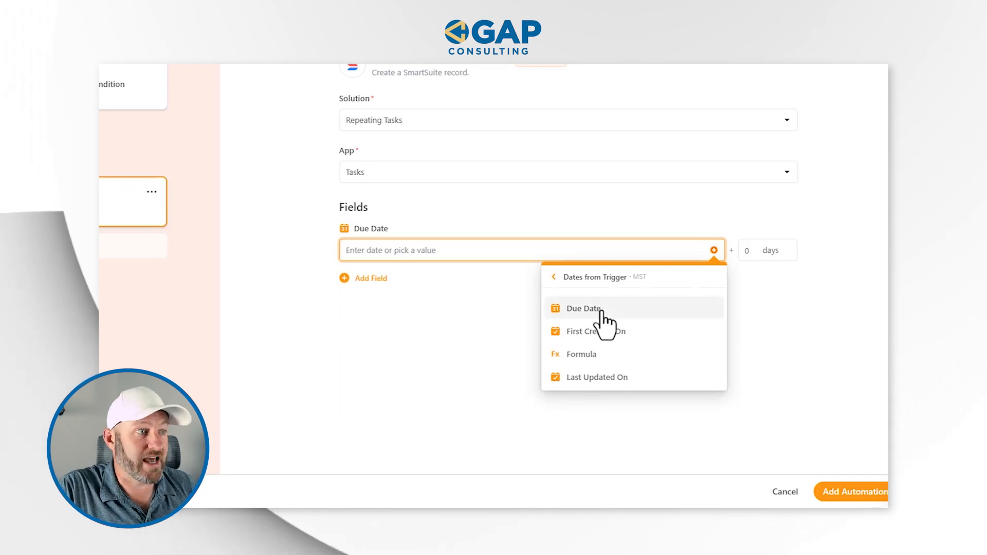
pyautogui.click(605, 356)
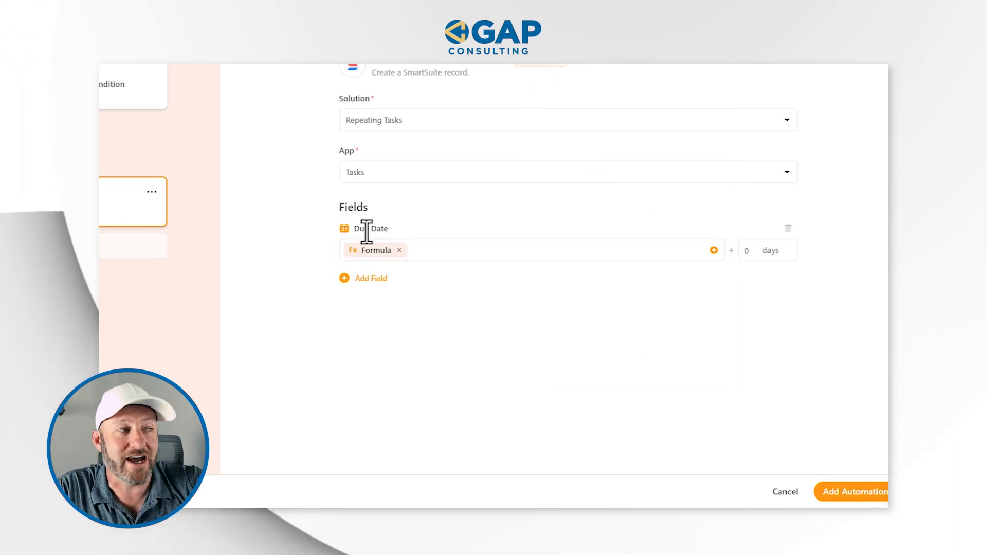
# Step: Add the Assigned To field to the action and fill it with Assigned To from the trigger's members
pyautogui.click(385, 279)
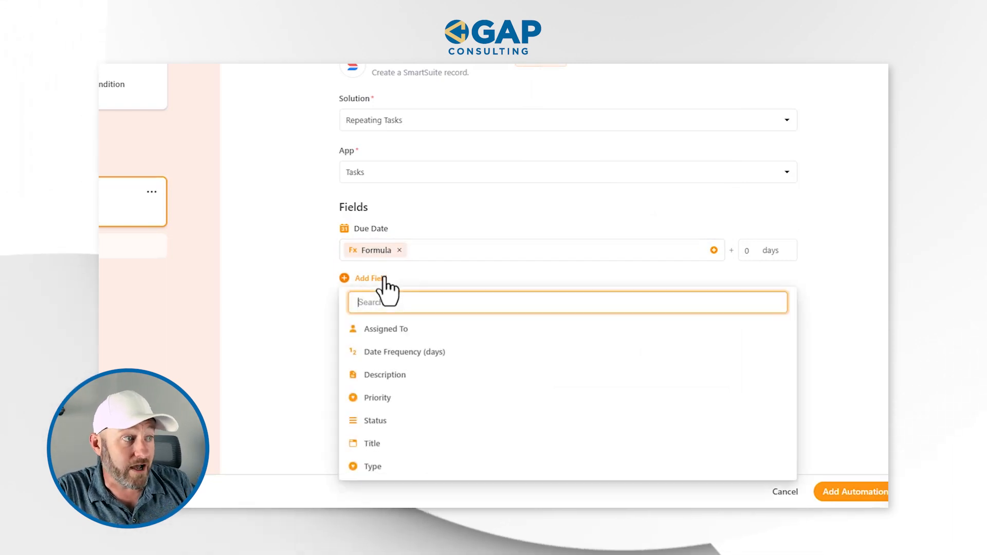
pyautogui.click(400, 324)
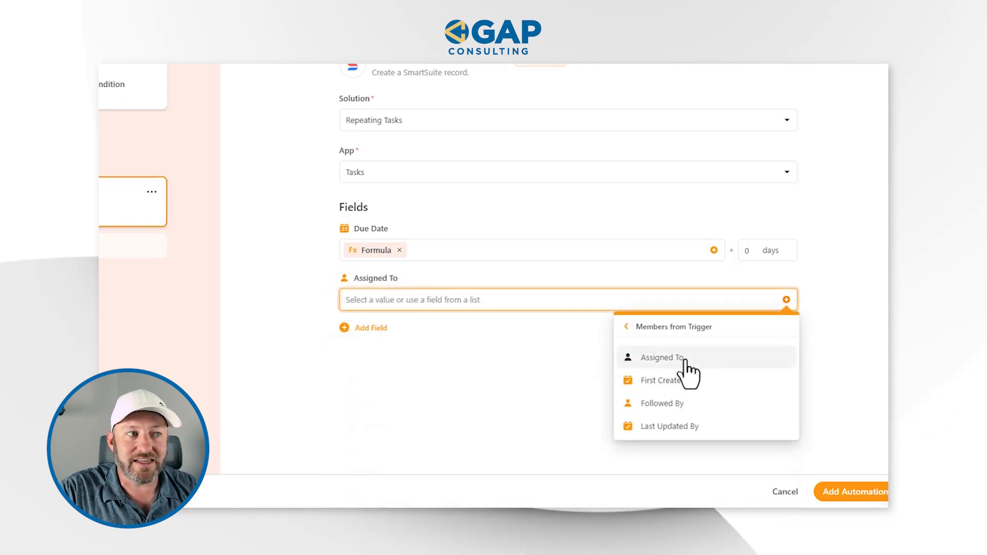
pyautogui.click(666, 328)
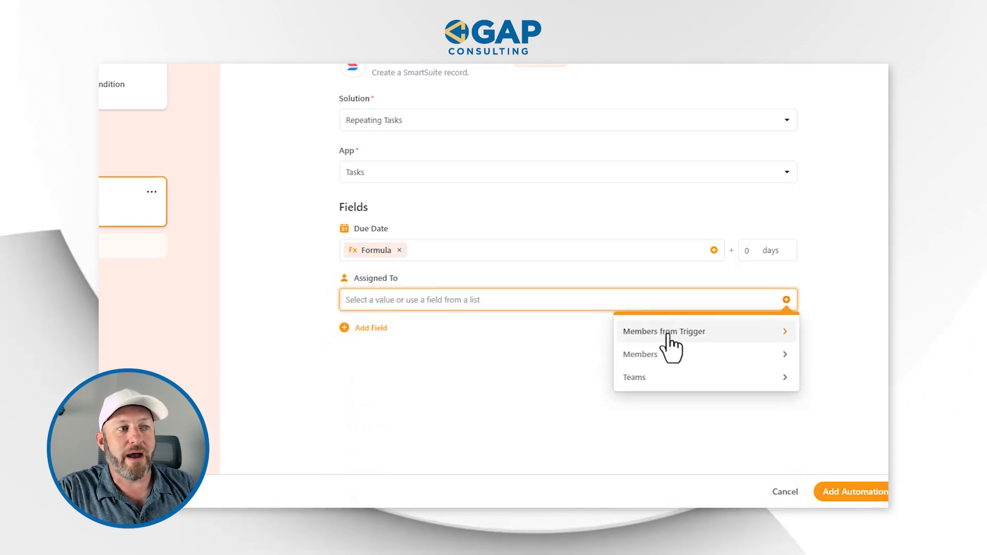
pyautogui.click(667, 332)
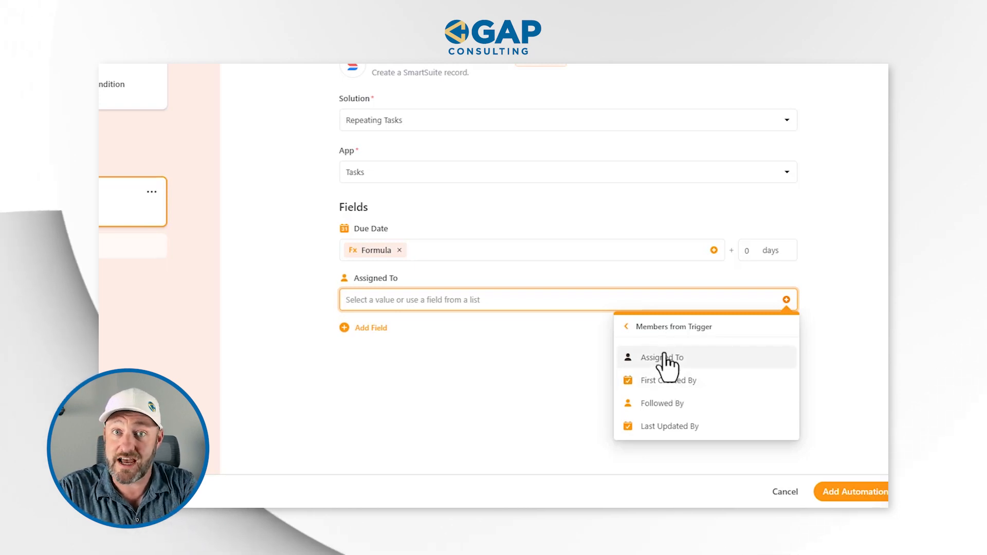
pyautogui.click(664, 358)
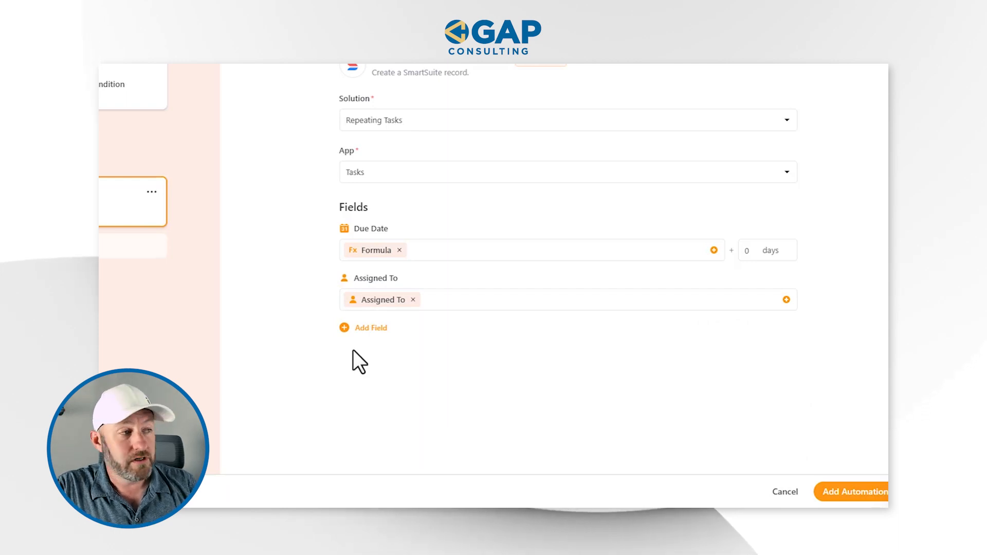
# Step: Add the Date Frequency (days) field to the action and map it to the trigger's Date Frequency (days)
pyautogui.click(366, 329)
pyautogui.click(401, 379)
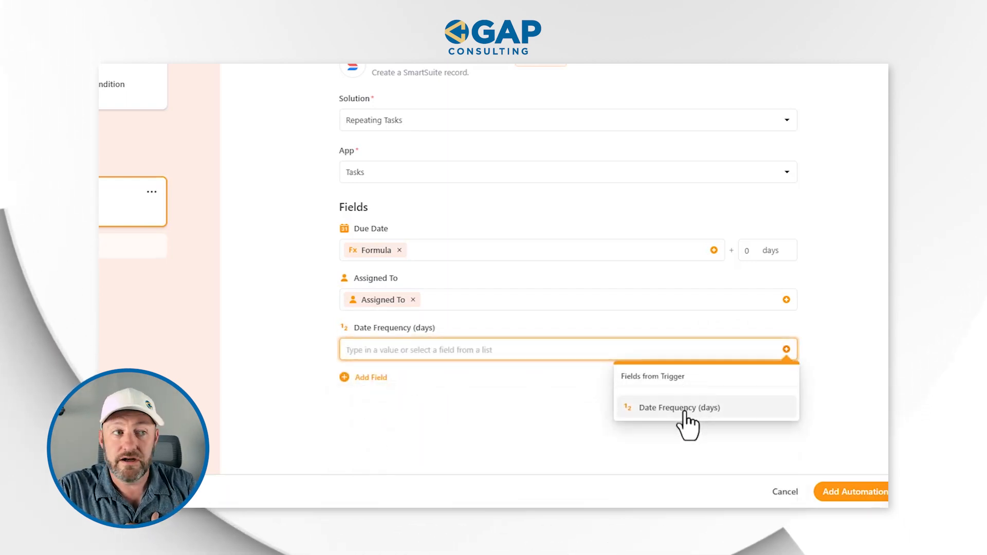
pyautogui.click(685, 408)
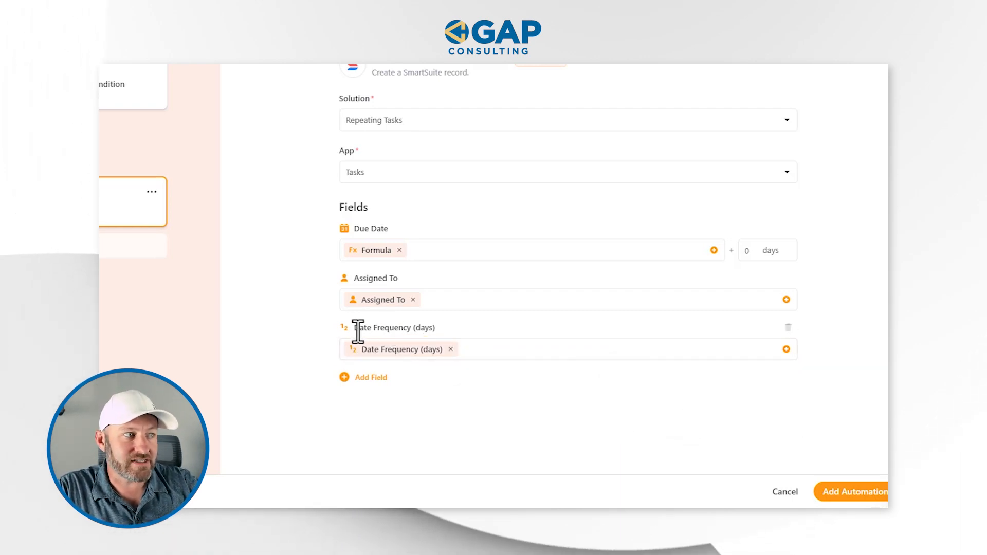
pyautogui.moveTo(358, 331); pyautogui.dragTo(440, 330)
pyautogui.moveTo(372, 349); pyautogui.dragTo(406, 350)
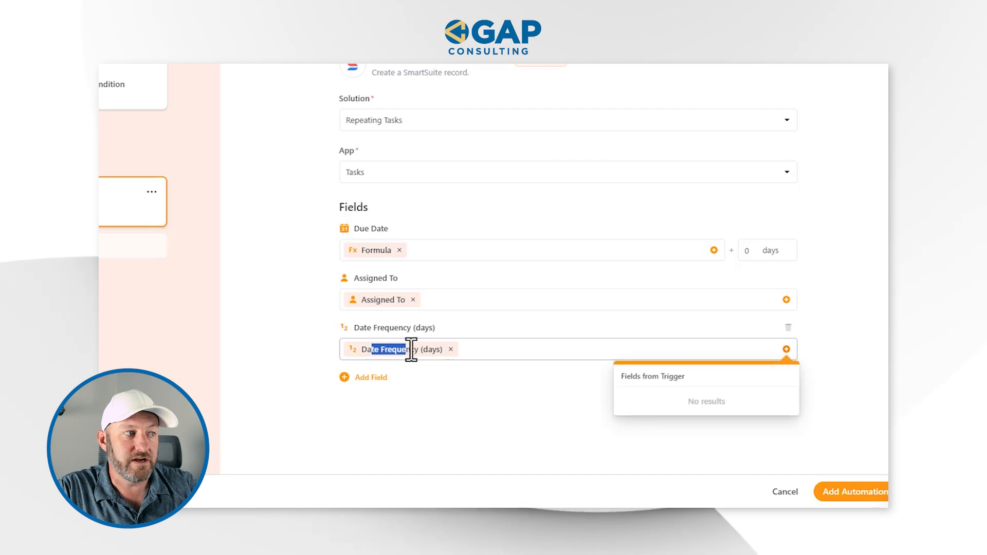
pyautogui.click(450, 393)
# Step: Add the Priority field to the action and map it to the trigger's Priority
pyautogui.click(370, 377)
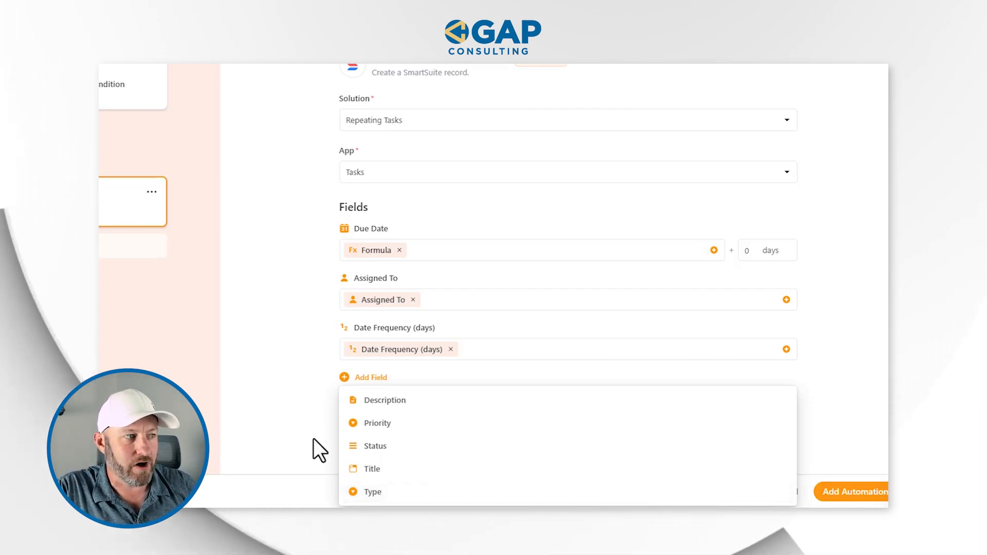
pyautogui.click(385, 423)
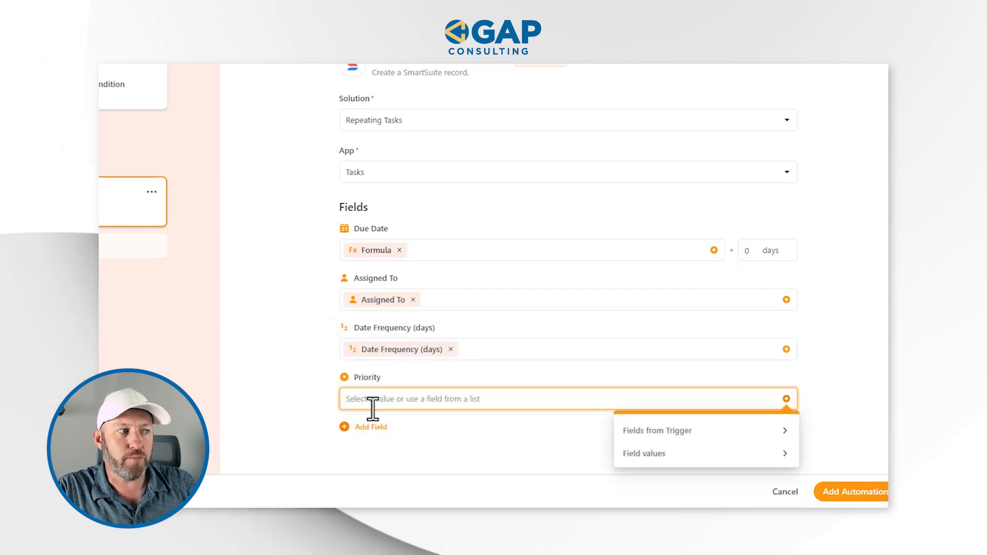
pyautogui.click(656, 434)
pyautogui.click(656, 440)
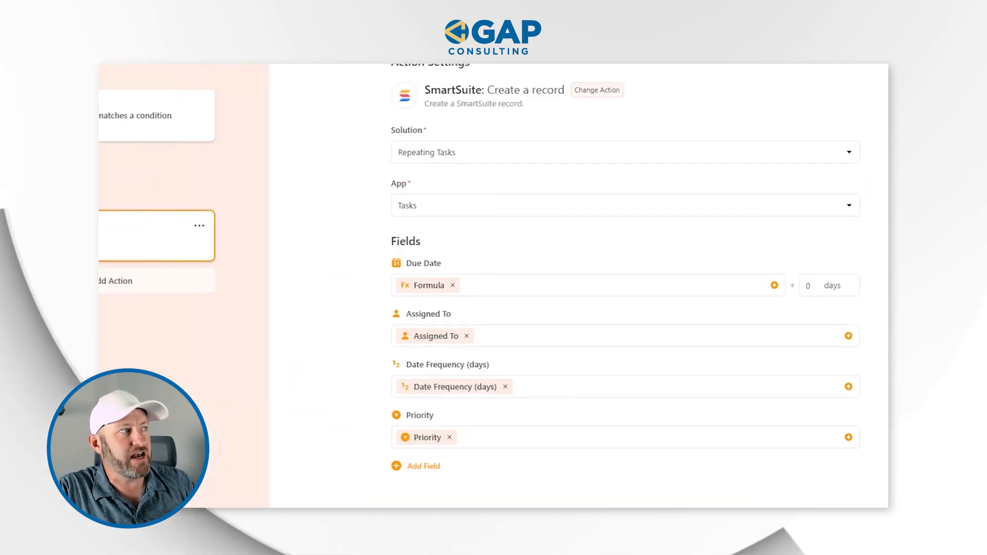
# Step: Rename the automation "Create Recurring Task" and switch it on
pyautogui.doubleClick(204, 105)
pyautogui.write('Create ')
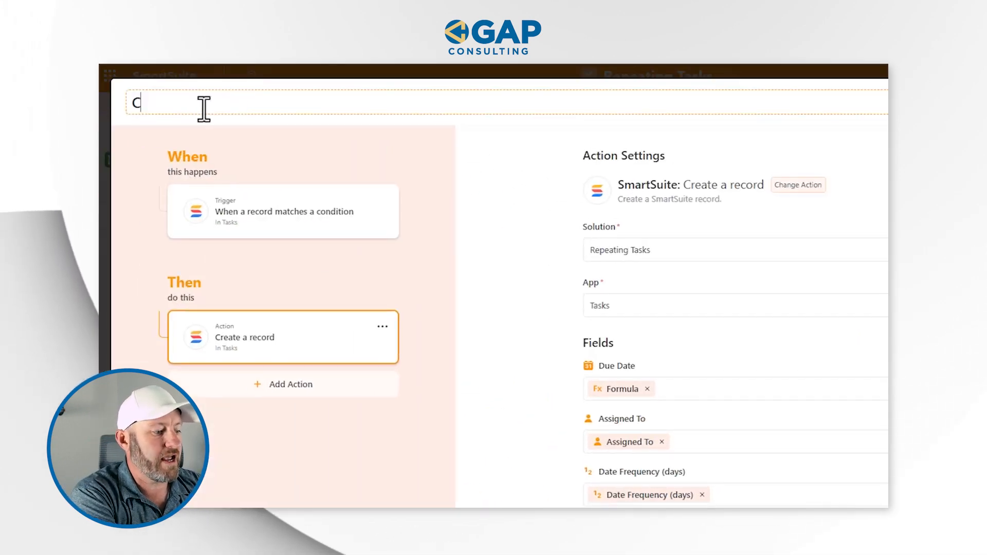
pyautogui.write('Recurring Task')
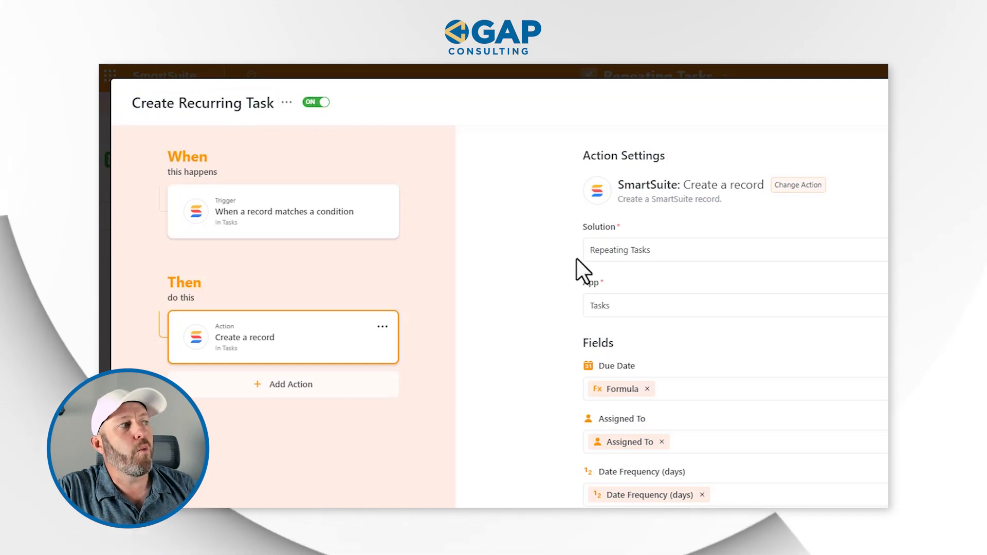
# Step: Review the trigger's conditions, save the automation's changes and return to the Tasks grid
pyautogui.click(324, 219)
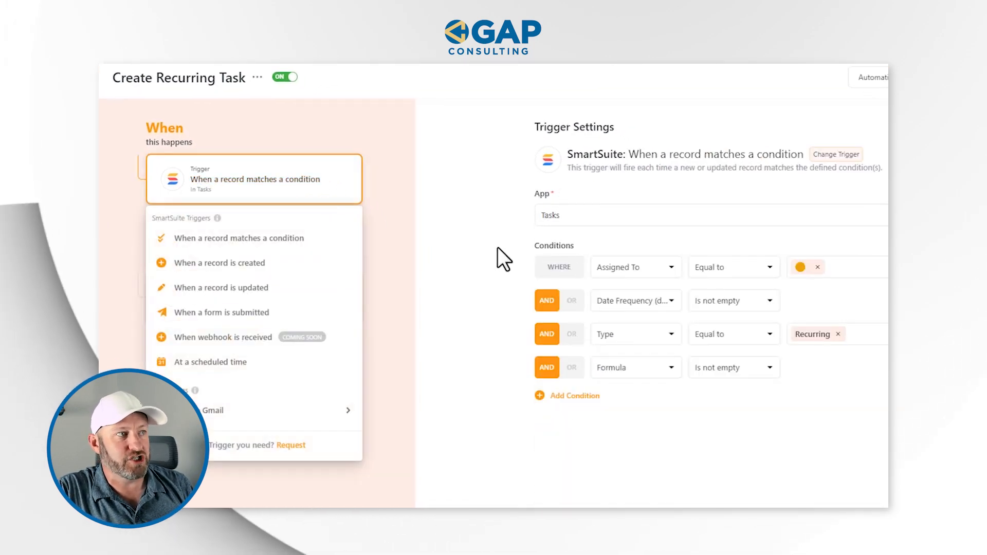
pyautogui.click(497, 248)
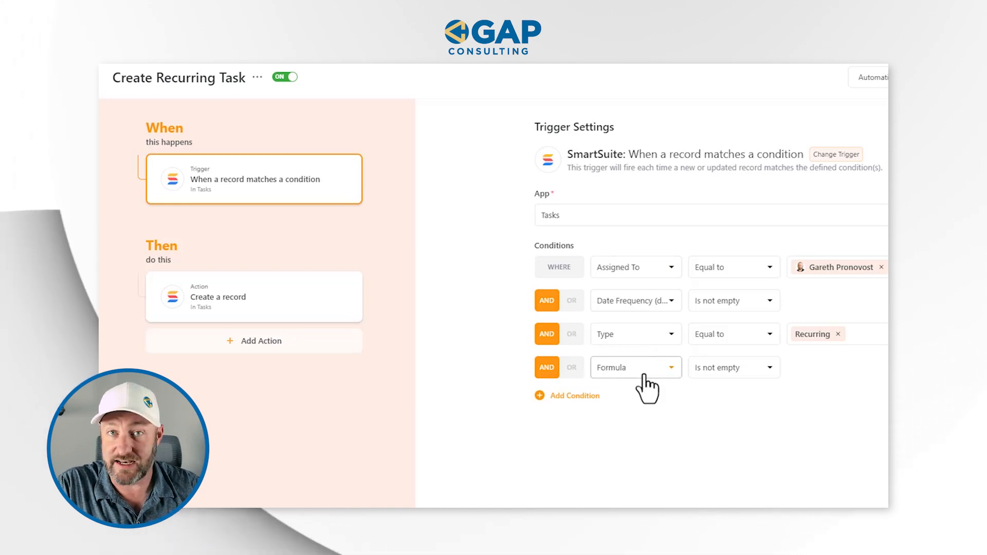
pyautogui.click(866, 77)
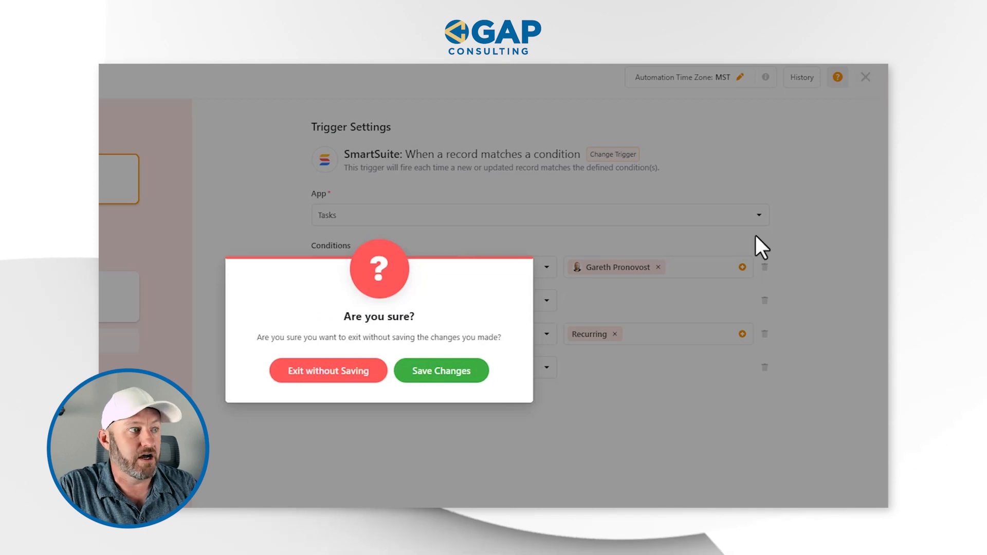
pyautogui.click(460, 370)
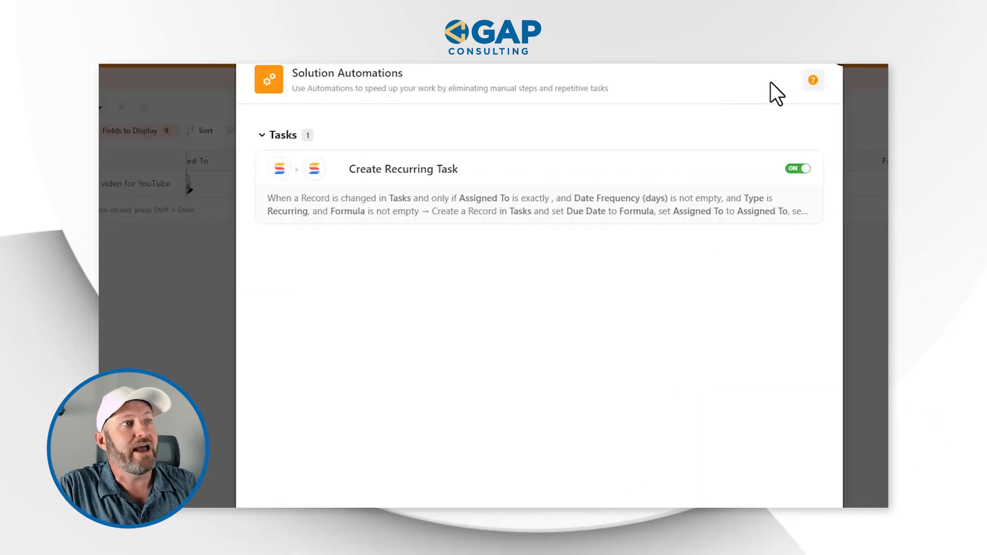
pyautogui.click(736, 87)
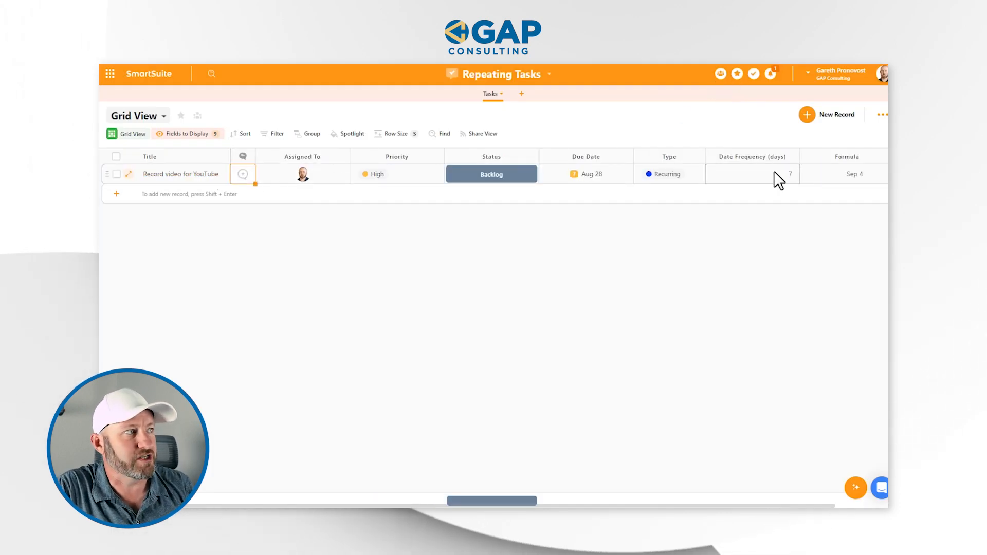
# Step: Duplicate the "Record video for YouTube" task to test the automation, and check the generated record's due date and title
pyautogui.rightClick(174, 174)
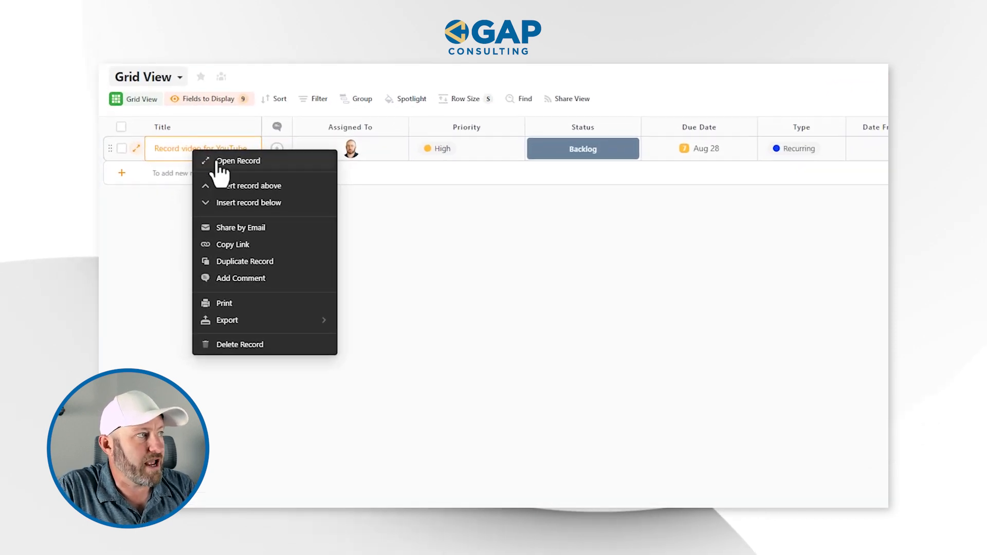
pyautogui.click(235, 264)
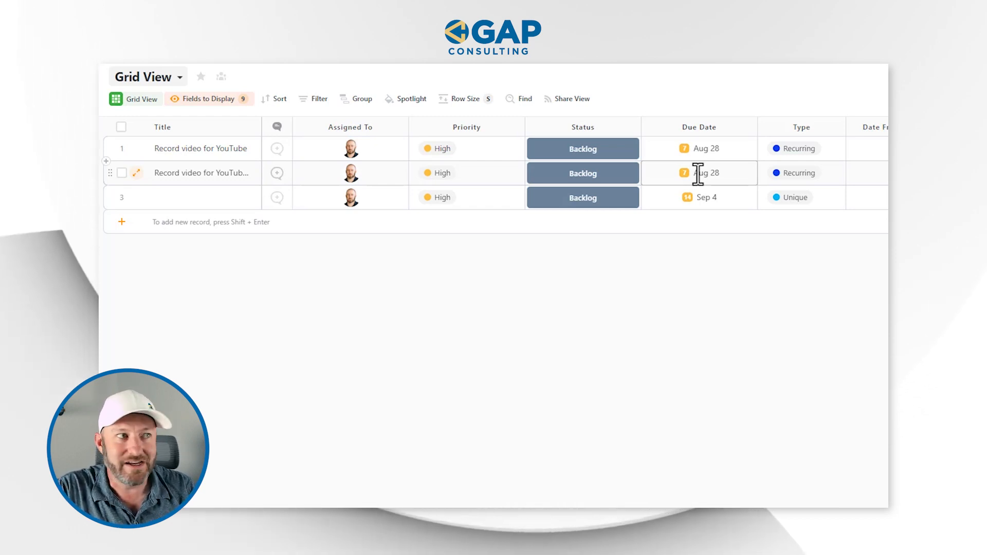
pyautogui.click(697, 174)
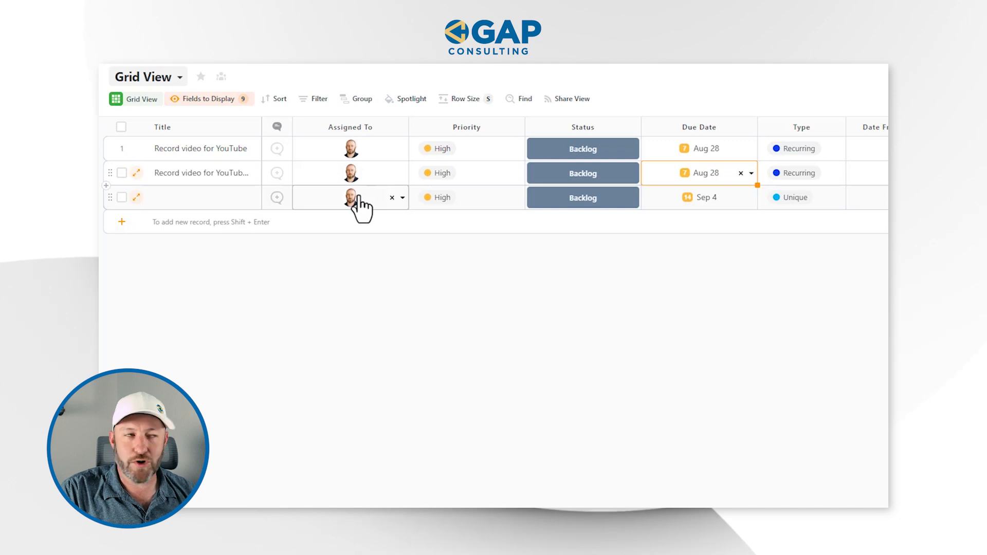
pyautogui.click(697, 197)
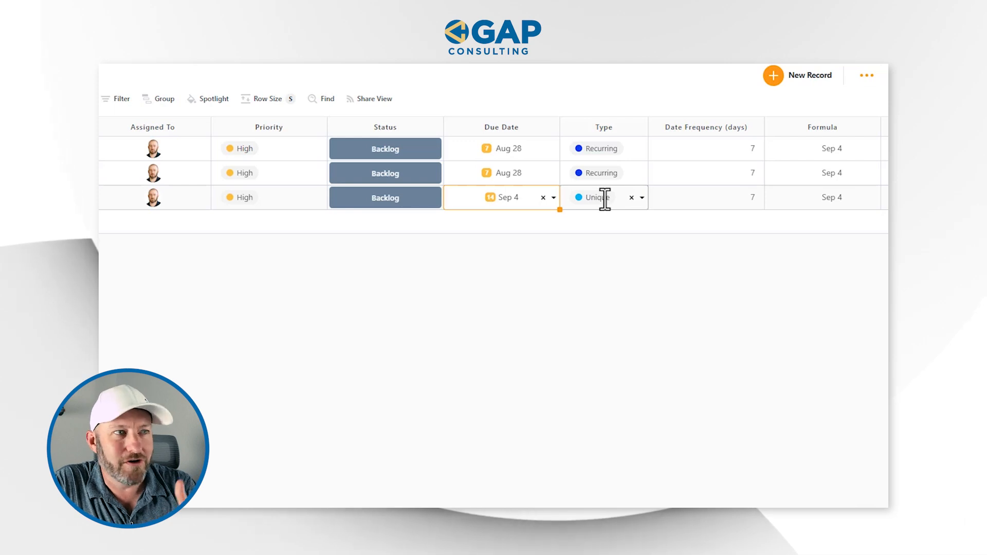
pyautogui.click(188, 214)
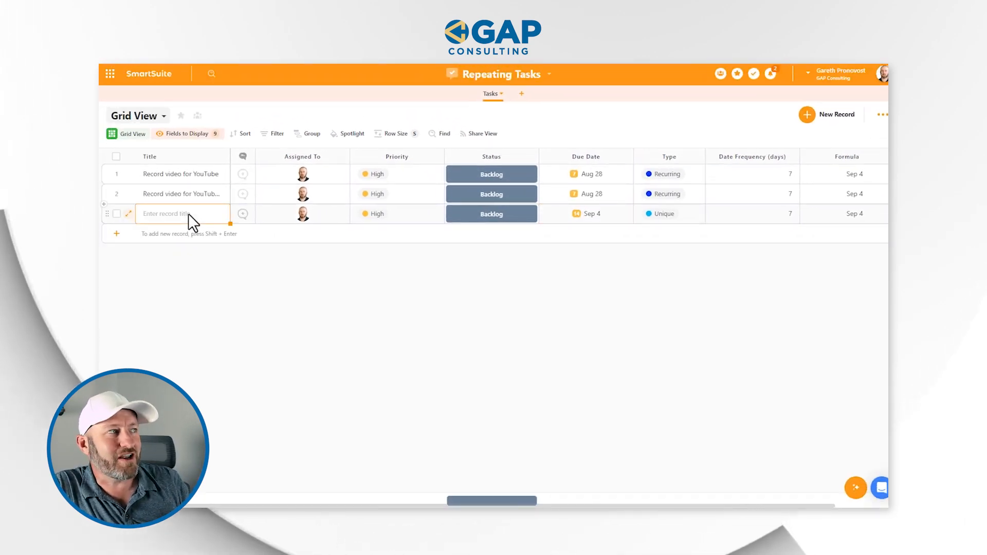